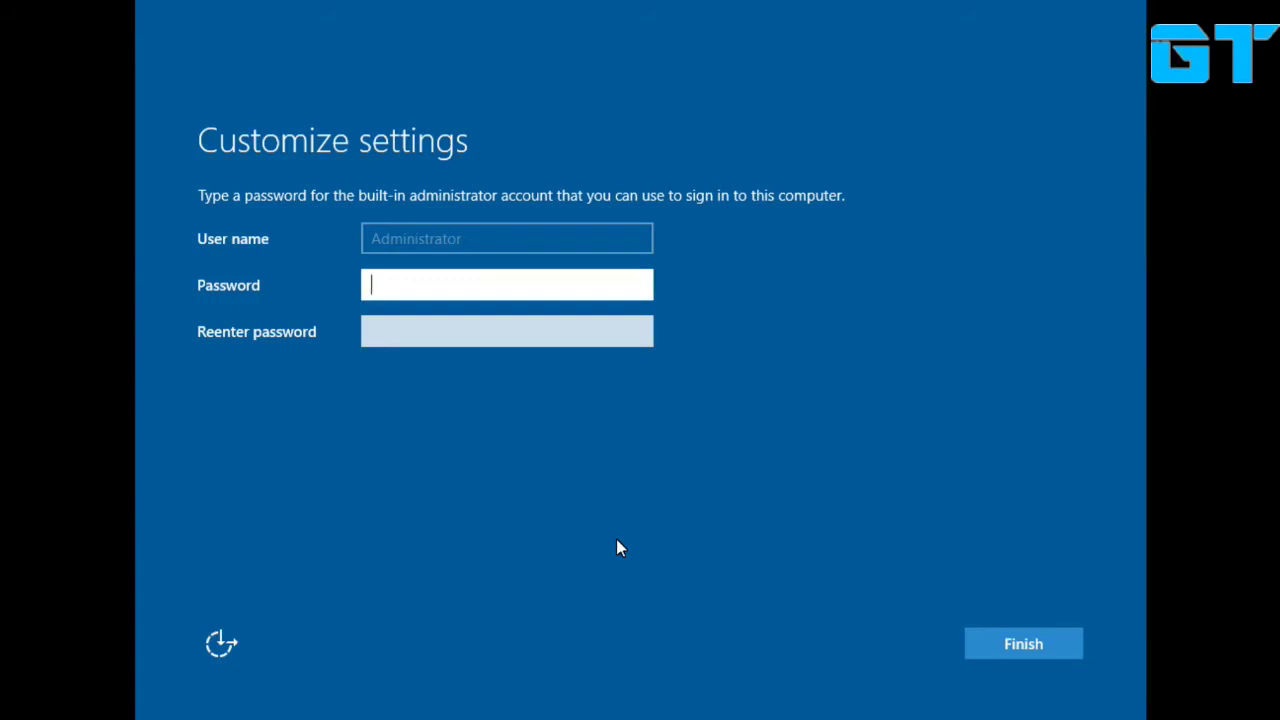
Enter and confirm the built-in Administrator password, then finish setup.
{"action": "type", "text": "Pas"}
{"action": "key", "text": "BackSpace"}
{"action": "key", "text": "BackSpace"}
{"action": "key", "text": "BackSpace"}
{"action": "type", "text": "Password12"}
{"action": "key", "text": "Tab"}
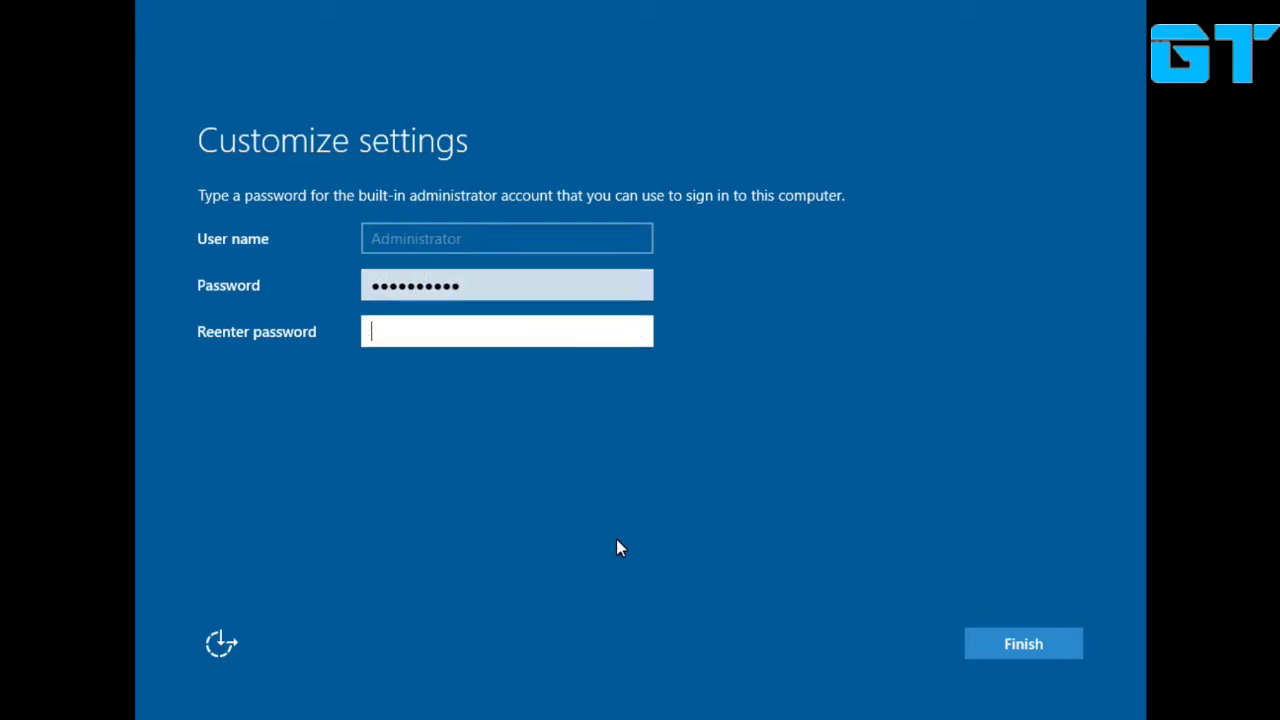
{"action": "type", "text": "Password12"}
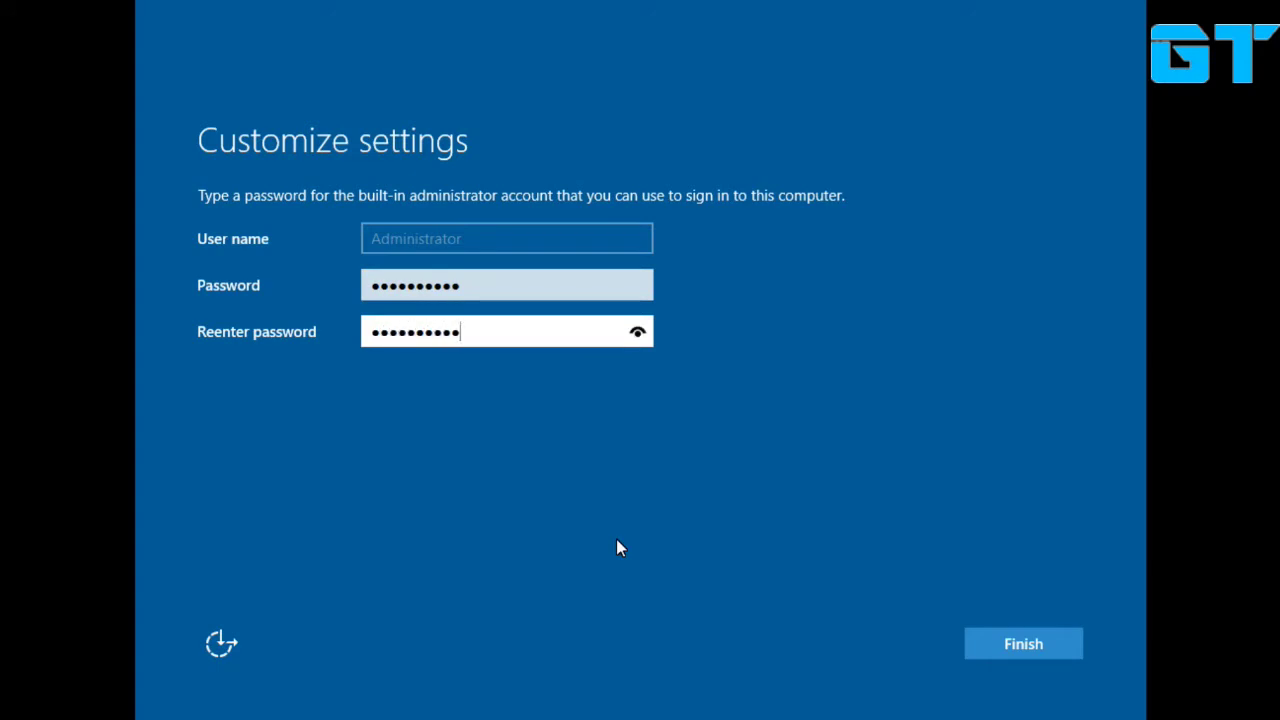
{"action": "key", "text": "Return"}
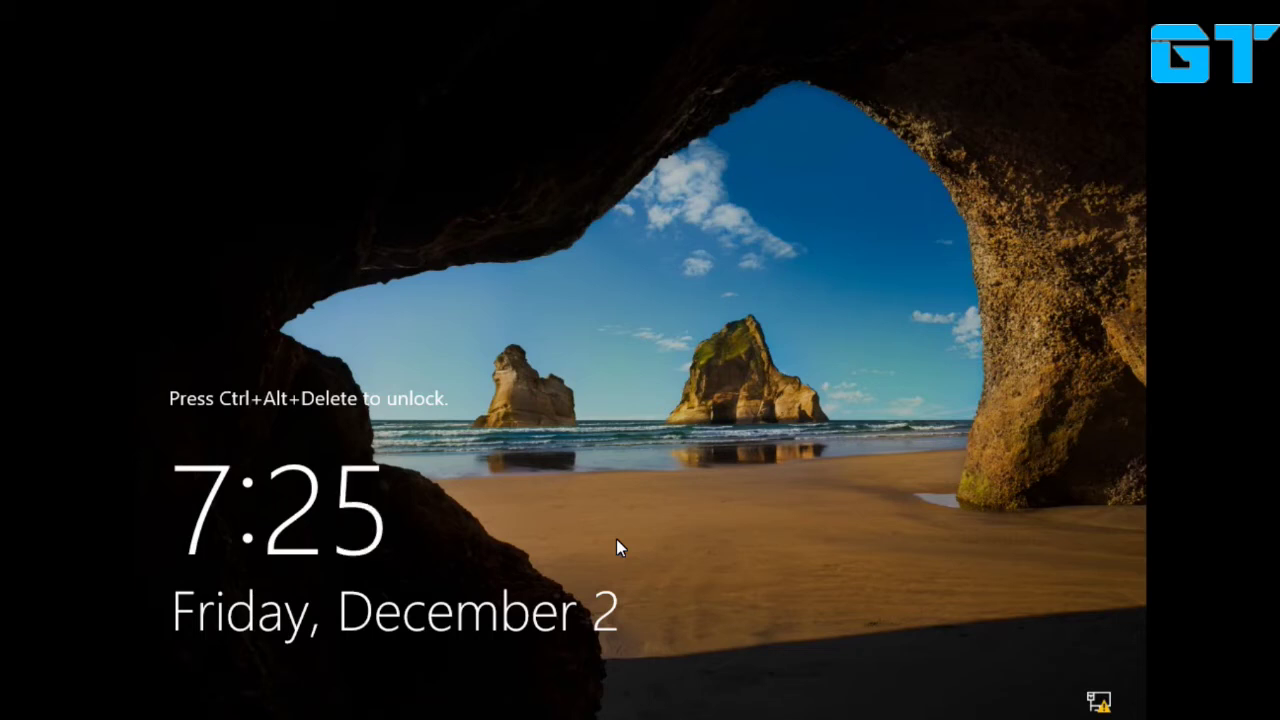
Use Ctrl+Alt+Delete and sign in as Administrator with the account password.
{"action": "key", "text": "ctrl+alt+Delete"}
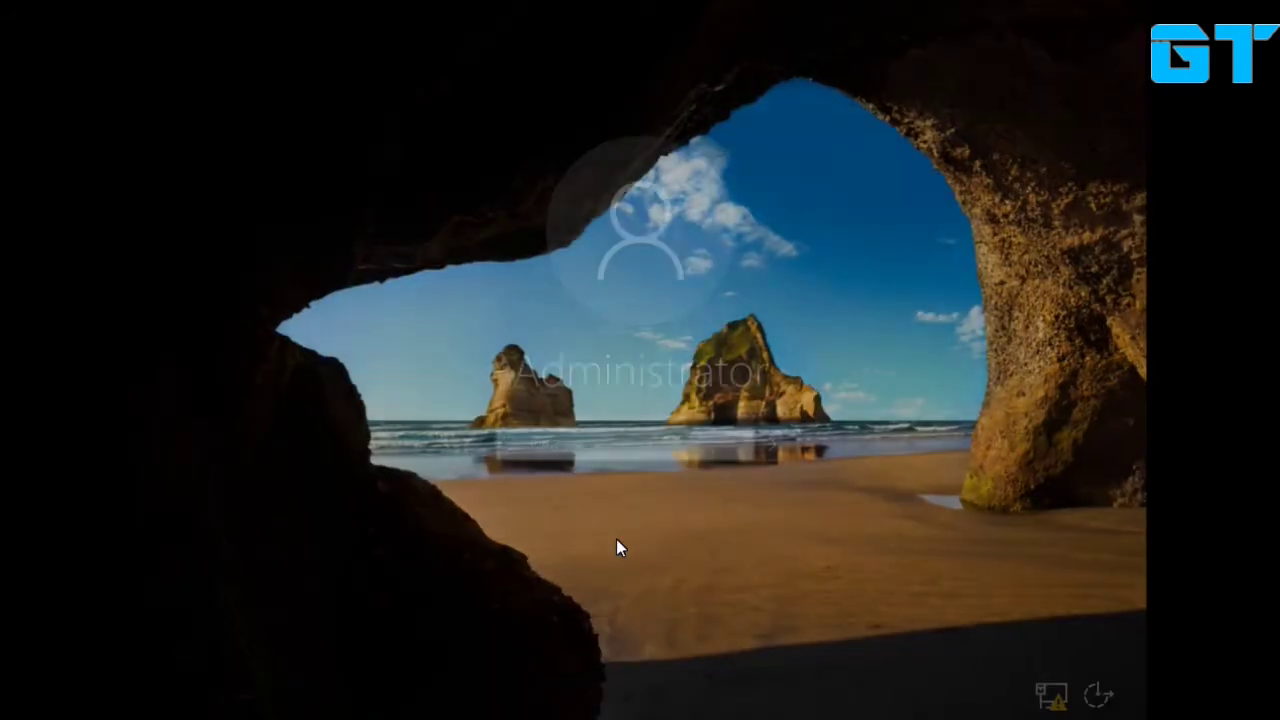
{"action": "type", "text": "******"}
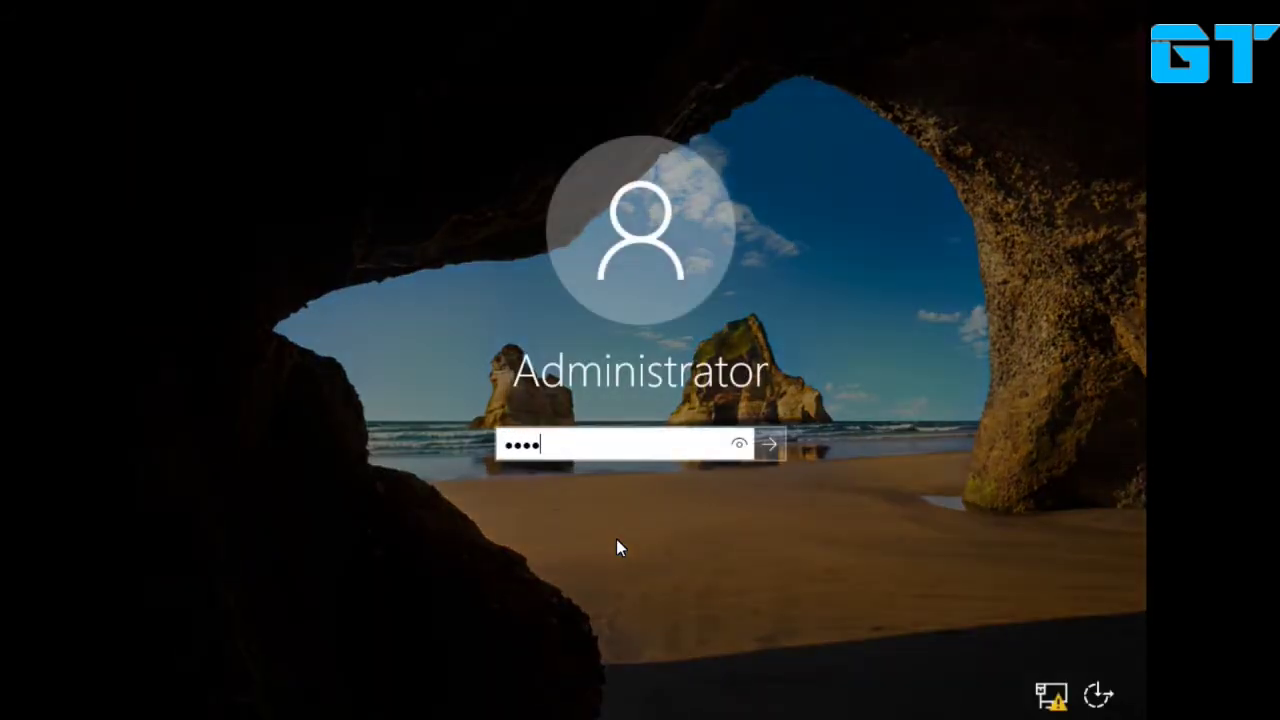
{"action": "type", "text": "****"}
{"action": "key", "text": "Return"}
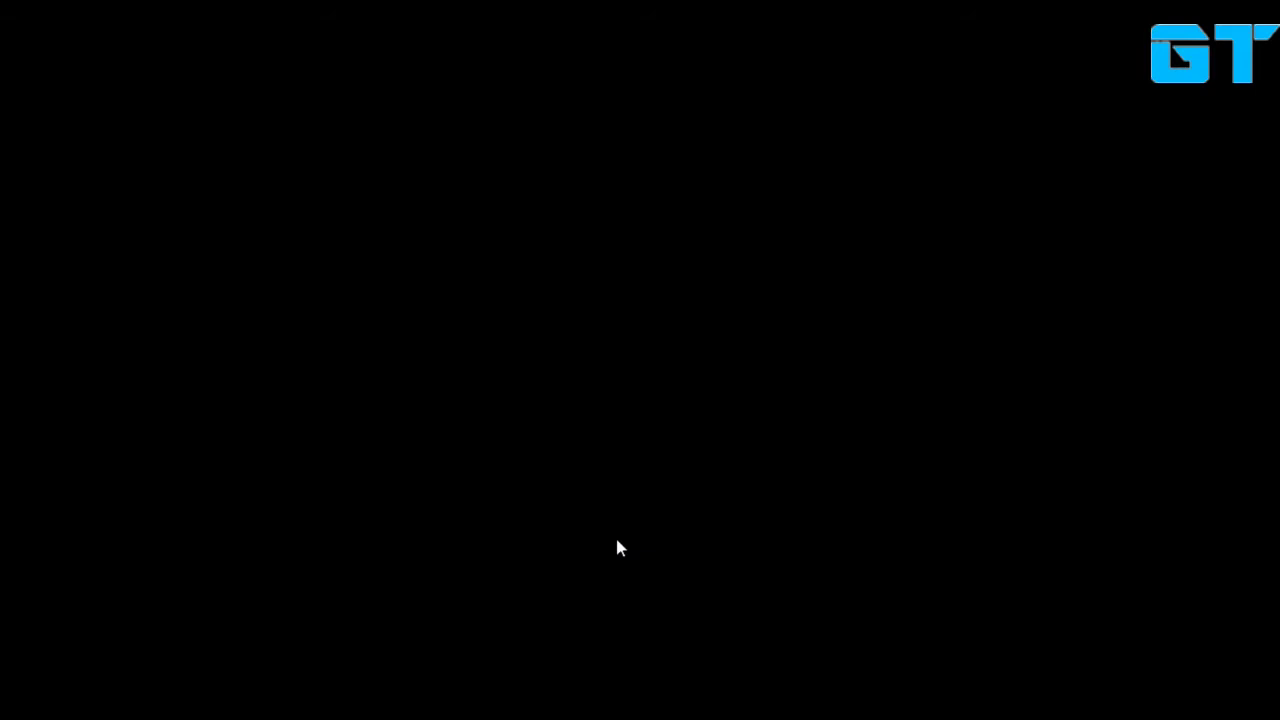
Focus the server screen and wait for the Configure Windows Server Essentials wizard to load.
{"action": "left_click", "coordinate": [715, 469]}
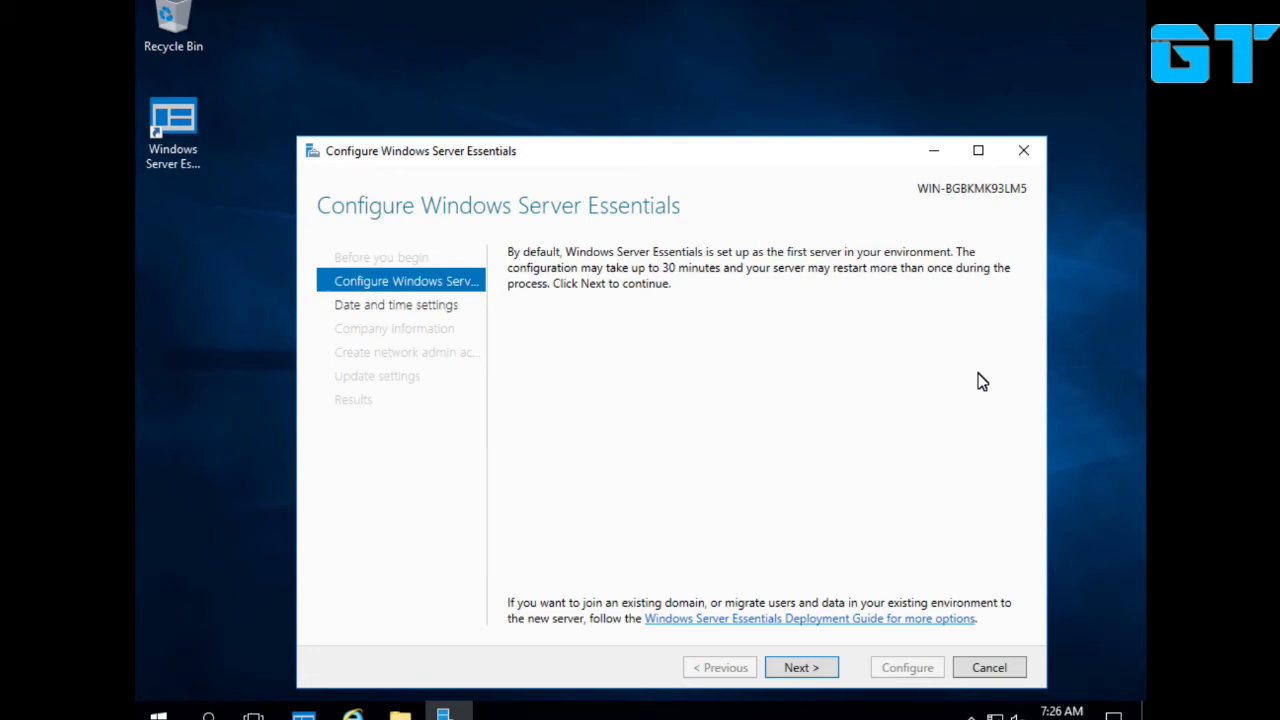
Change the server time zone to (UTC+05:30) Chennai, Kolkata, Mumbai, New Delhi.
{"action": "left_click", "coordinate": [925, 418]}
{"action": "left_click", "coordinate": [790, 668]}
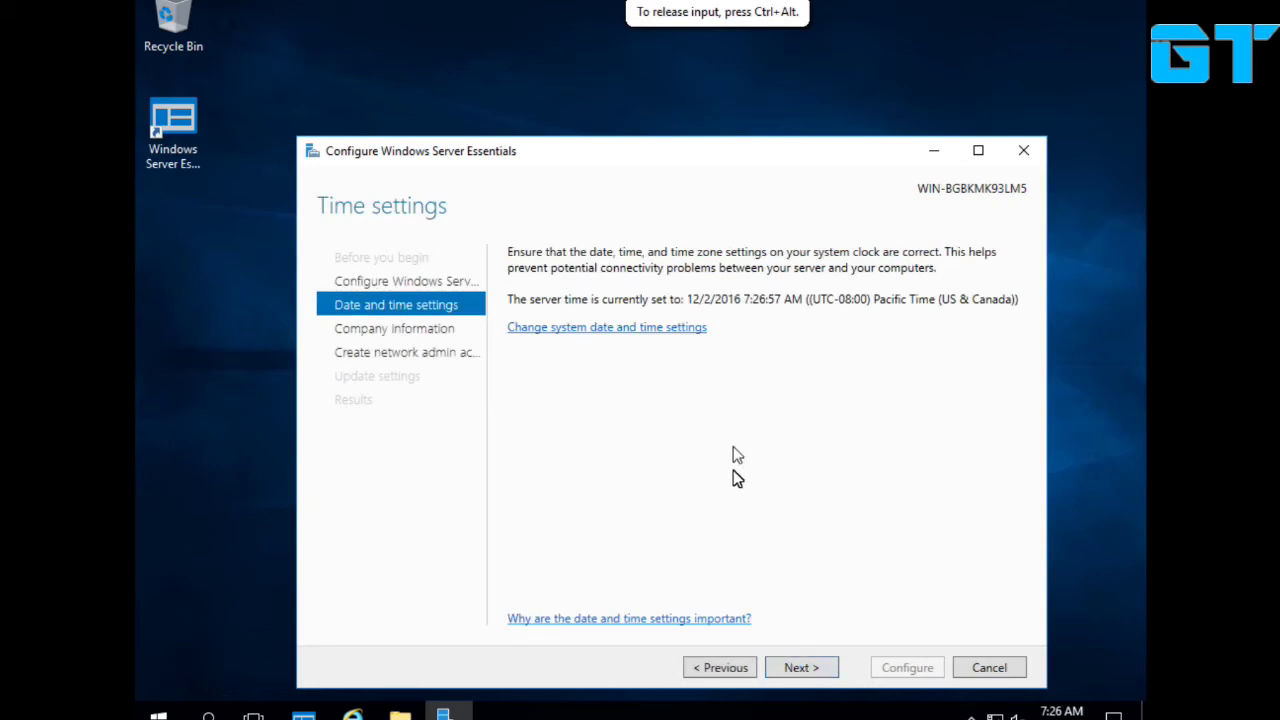
{"action": "left_click", "coordinate": [646, 328]}
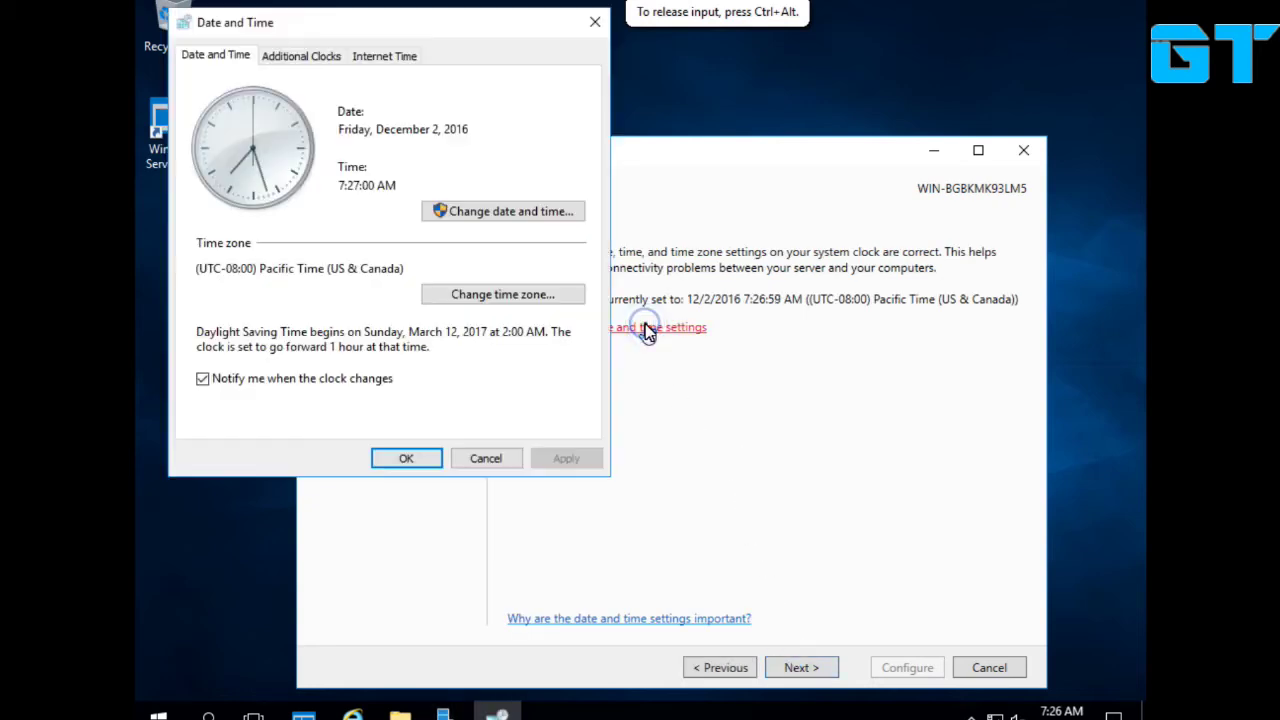
{"action": "left_click", "coordinate": [555, 300]}
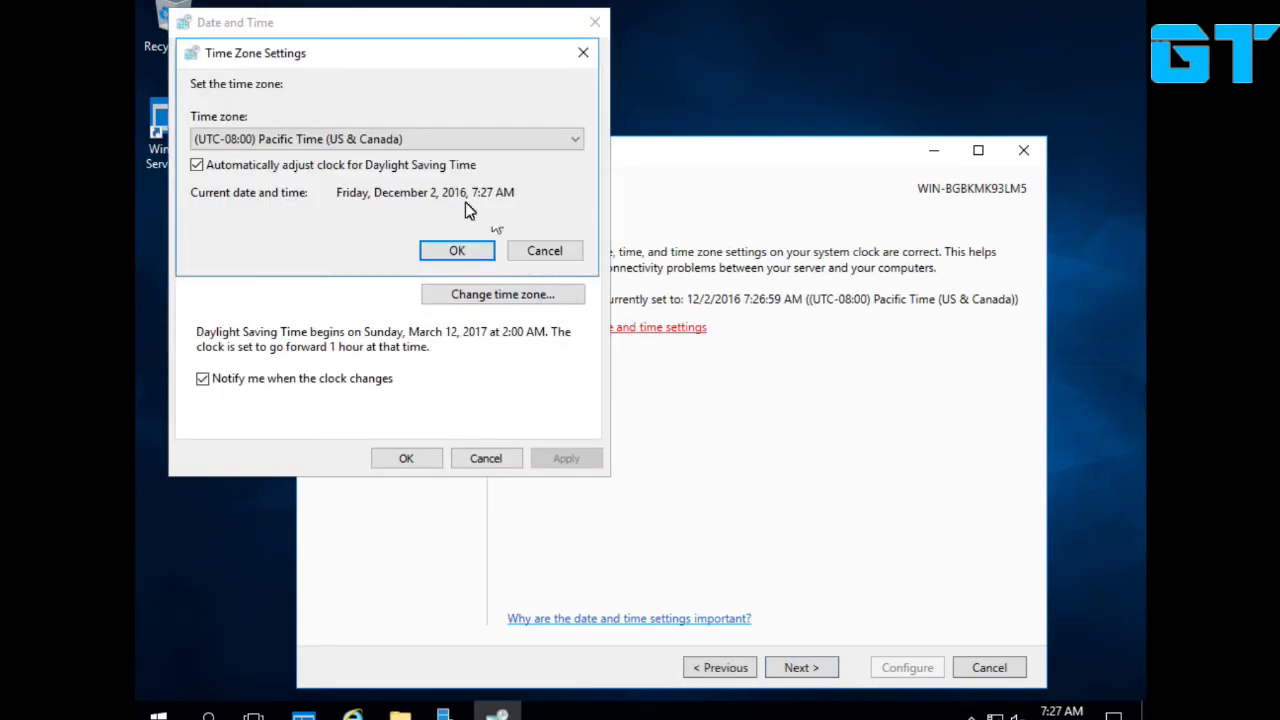
{"action": "left_click", "coordinate": [487, 142]}
{"action": "scroll", "coordinate": [409, 480], "scroll_direction": "down", "scroll_amount": 20}
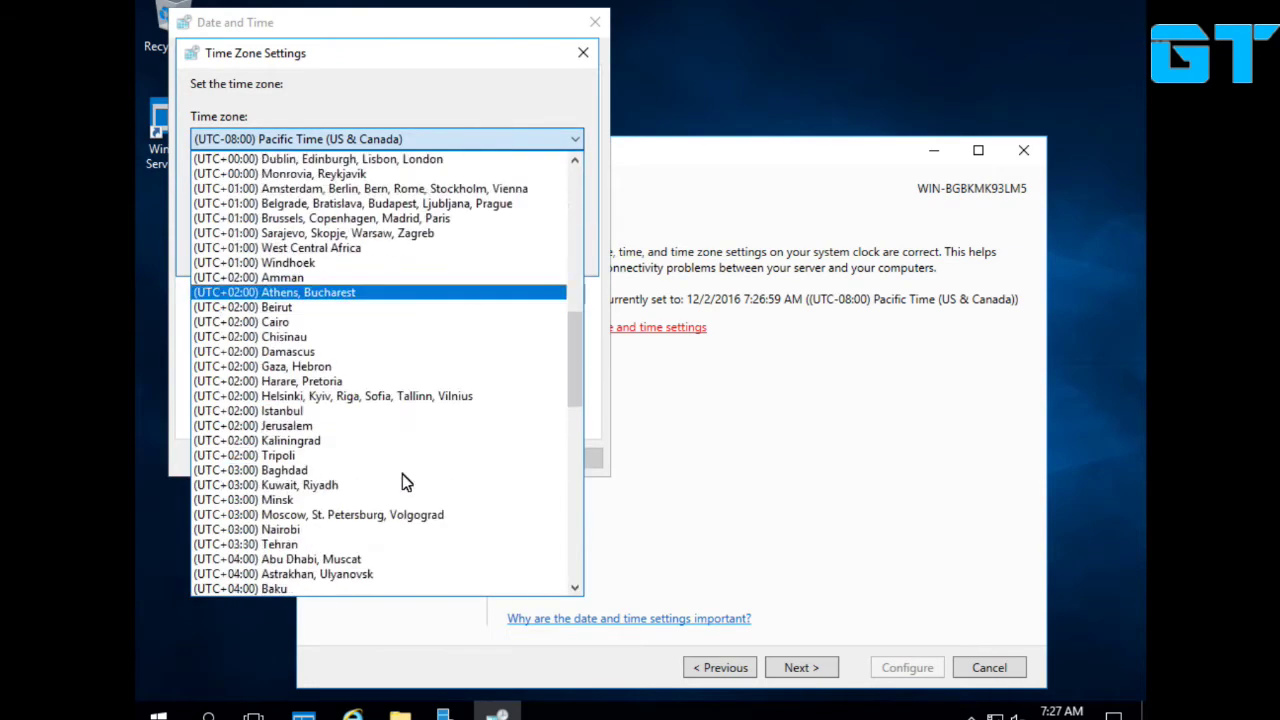
{"action": "scroll", "coordinate": [404, 483], "scroll_direction": "down", "scroll_amount": 4}
{"action": "scroll", "coordinate": [404, 483], "scroll_direction": "up", "scroll_amount": 3}
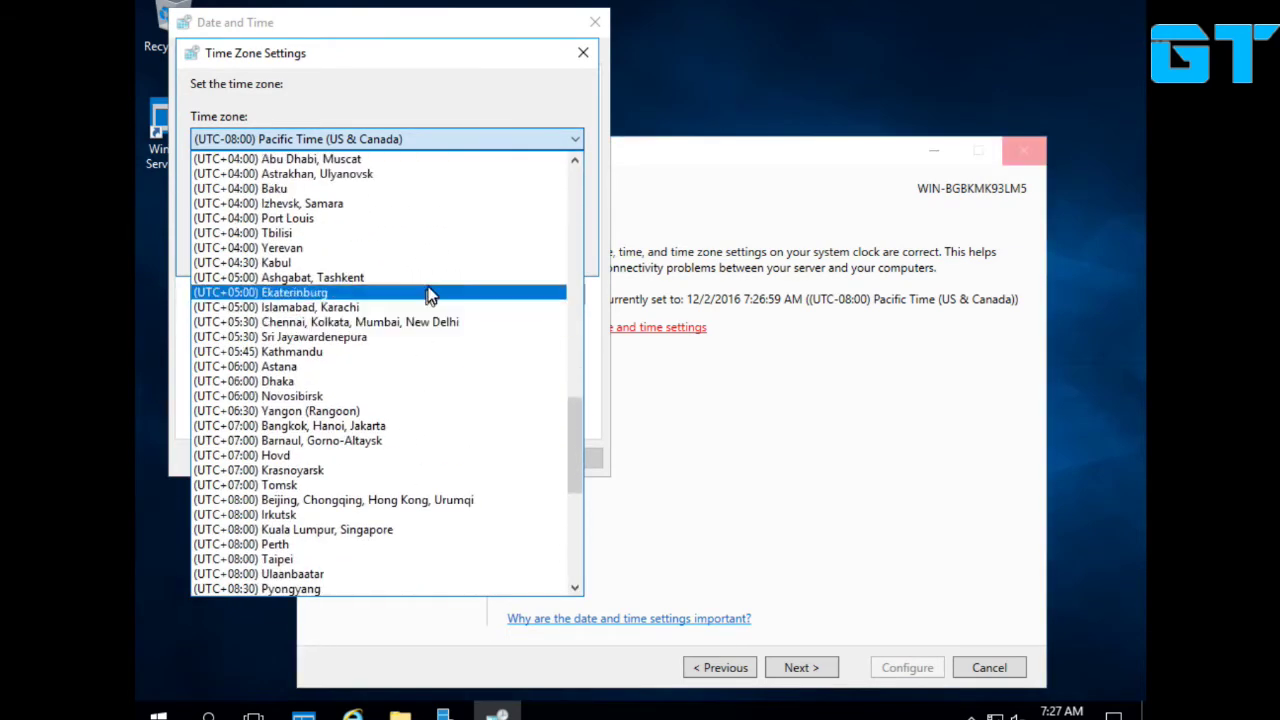
{"action": "left_click", "coordinate": [421, 326]}
{"action": "left_click", "coordinate": [480, 251]}
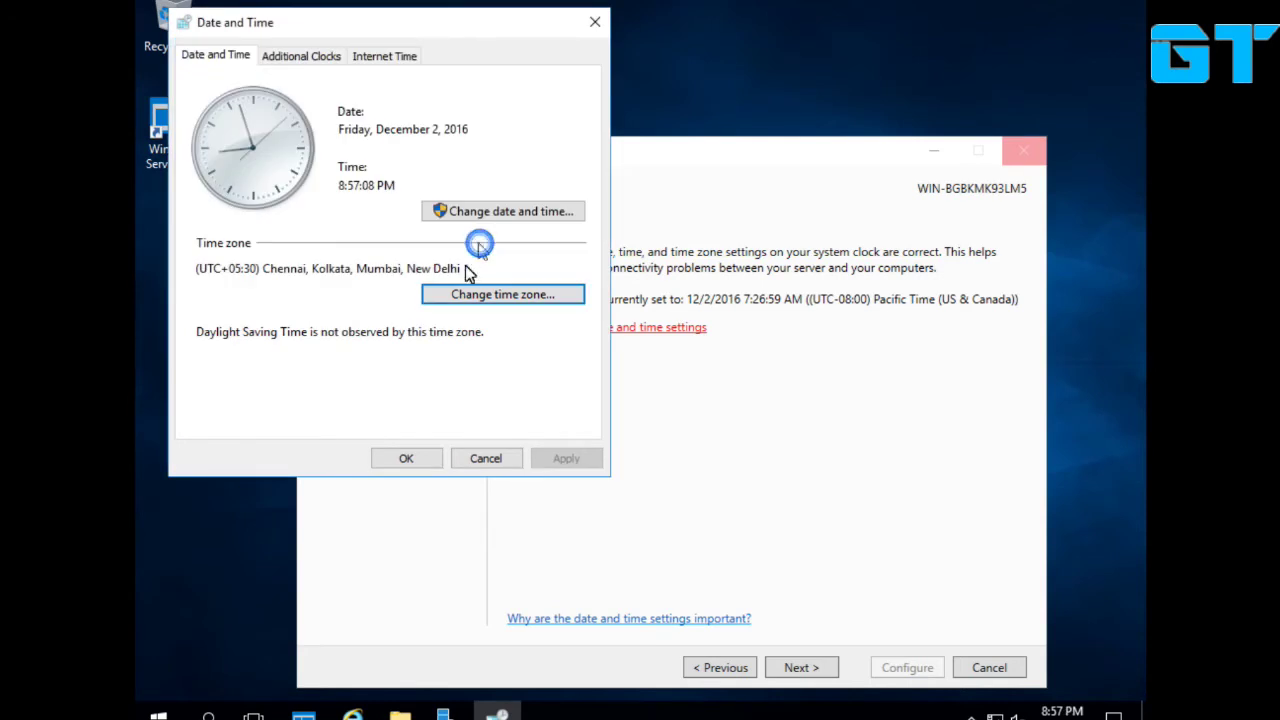
{"action": "left_click", "coordinate": [419, 466]}
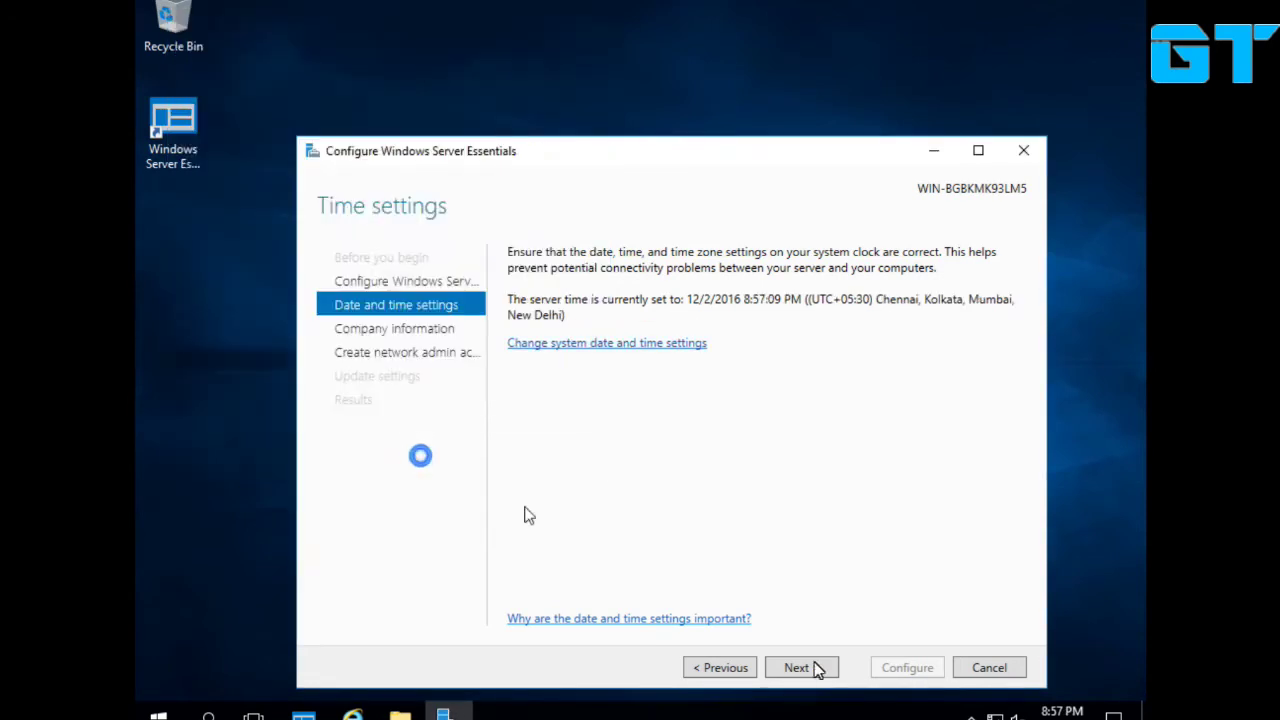
{"action": "left_click", "coordinate": [724, 668]}
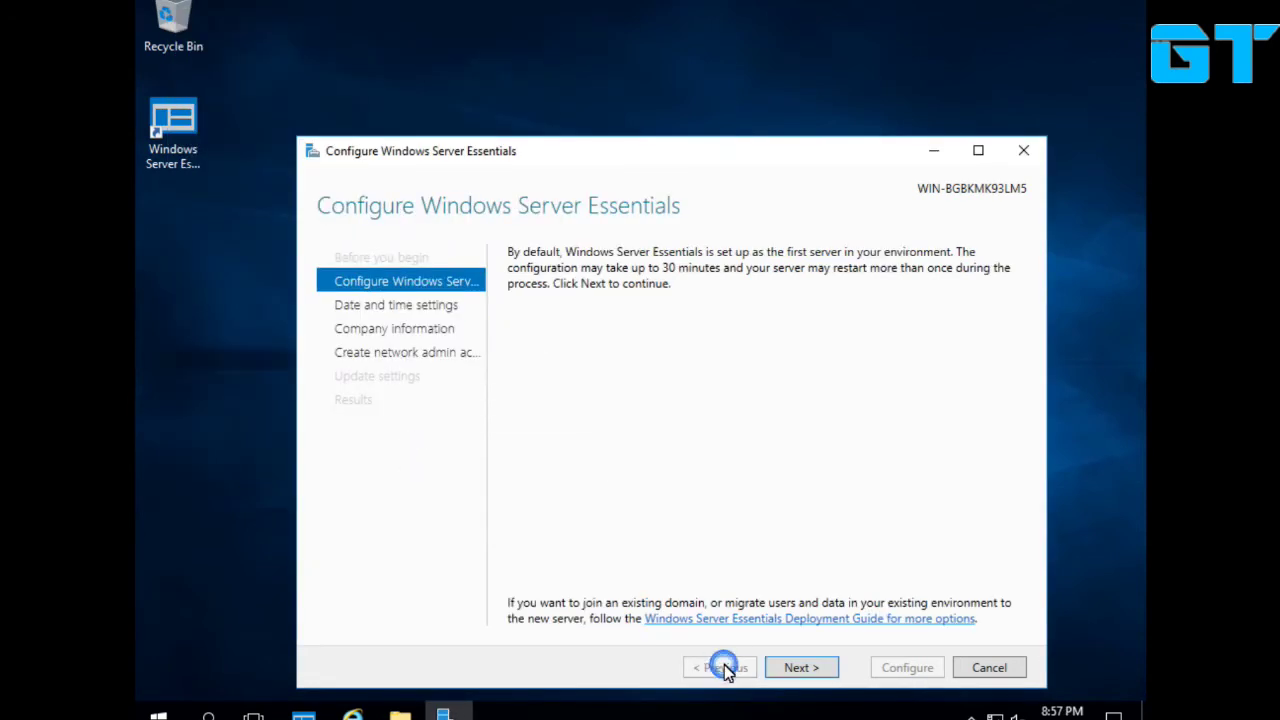
{"action": "left_click", "coordinate": [800, 668]}
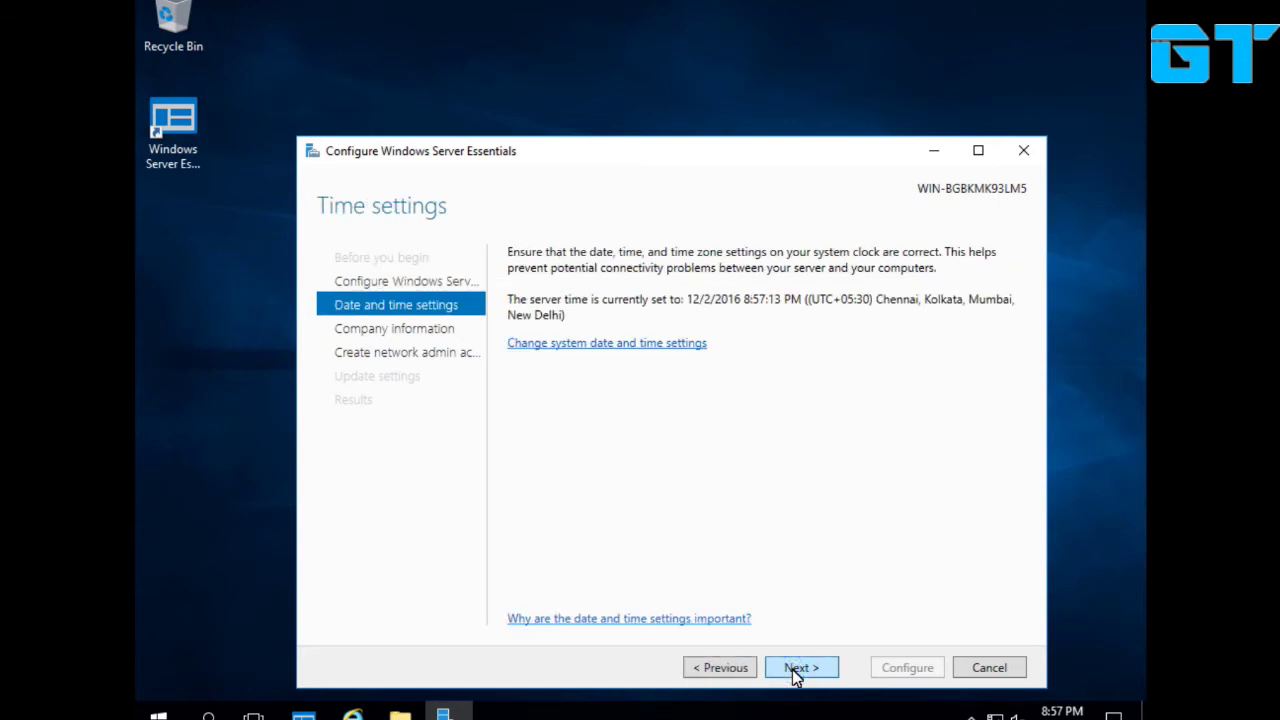
Enter company name 'Gawade Technical' and add the Set Full DNS Name step.
{"action": "left_click", "coordinate": [800, 668]}
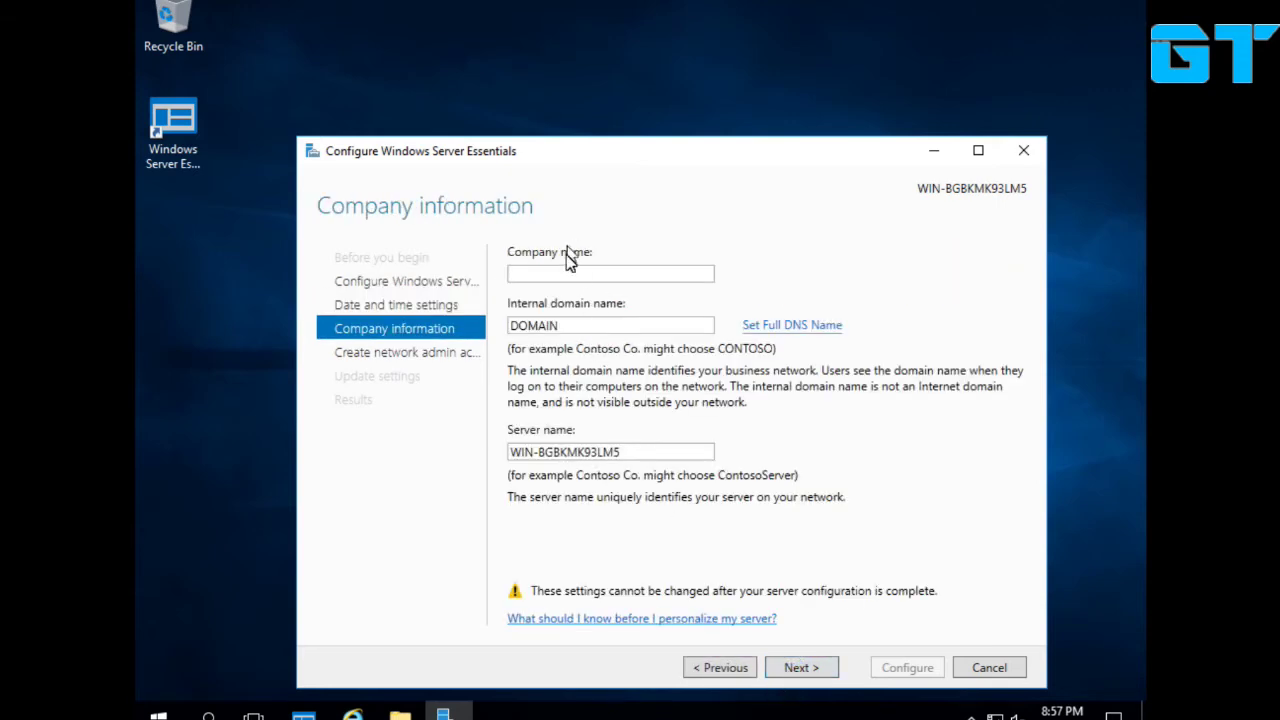
{"action": "left_click", "coordinate": [608, 276]}
{"action": "type", "text": "Gawade"}
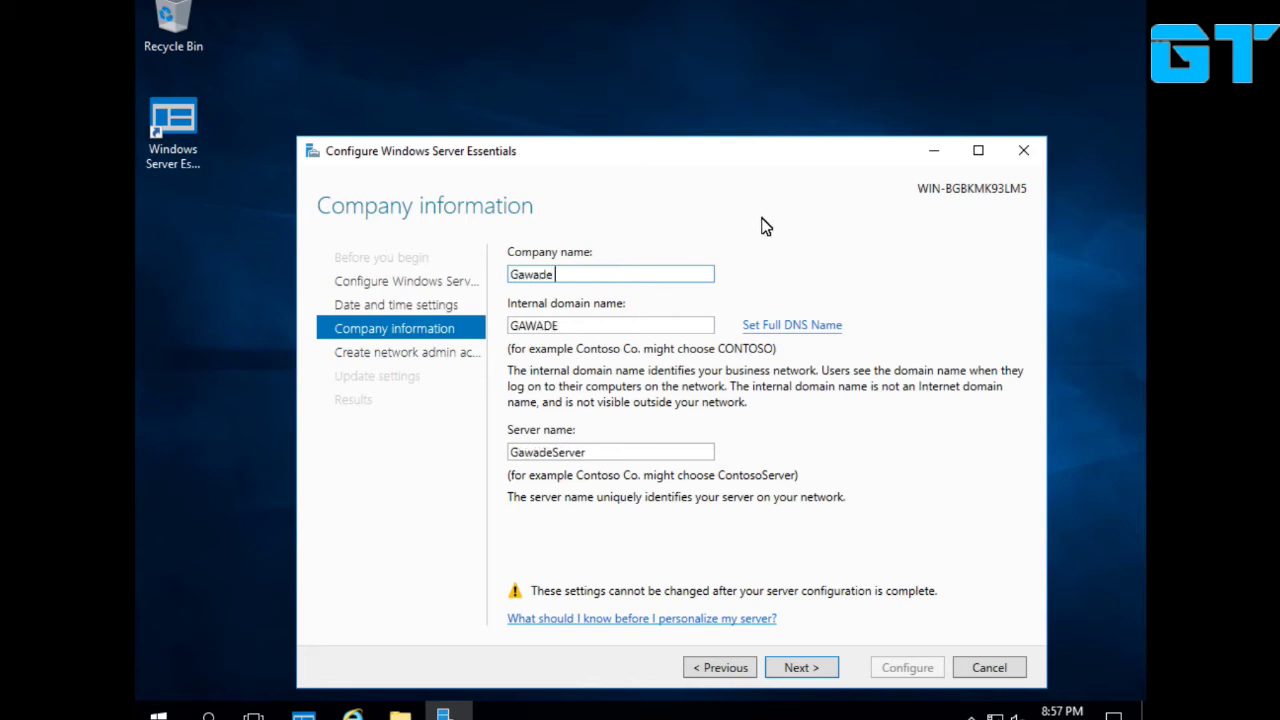
{"action": "type", "text": " Technical"}
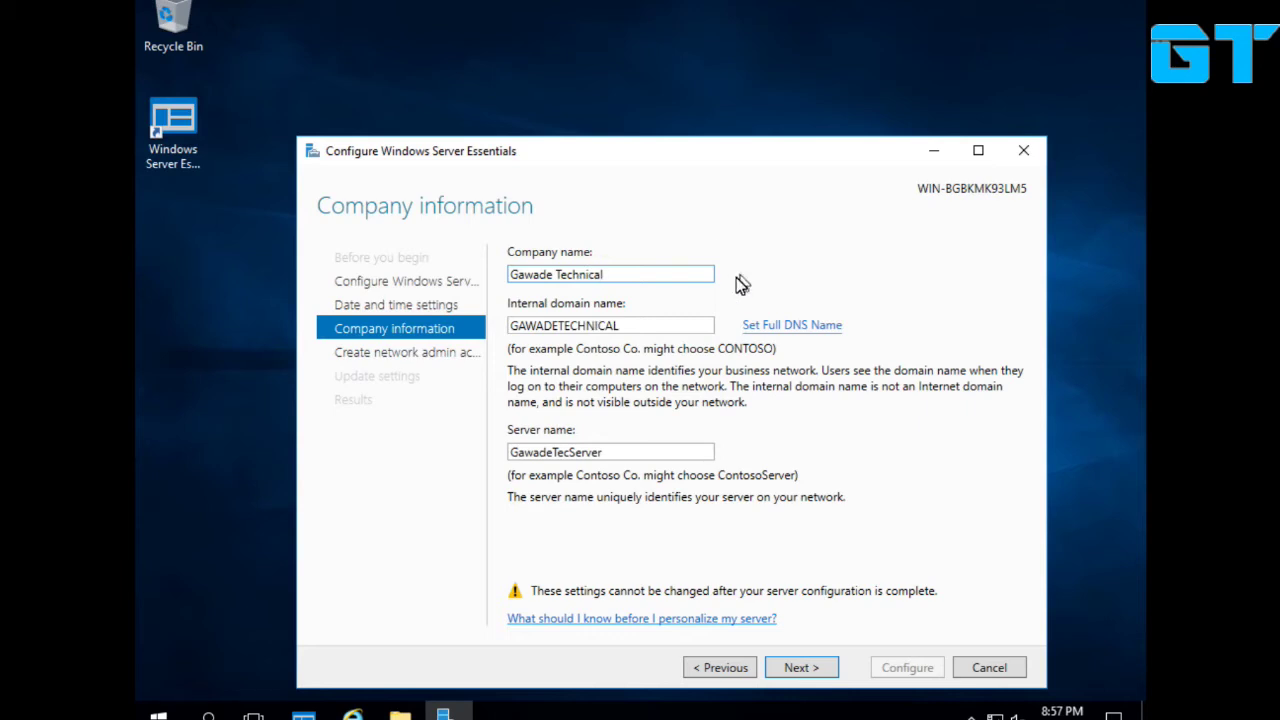
{"action": "left_click", "coordinate": [785, 328]}
Set the internal domain name to GAWADETECHNICAL.COM.
{"action": "left_click", "coordinate": [648, 329]}
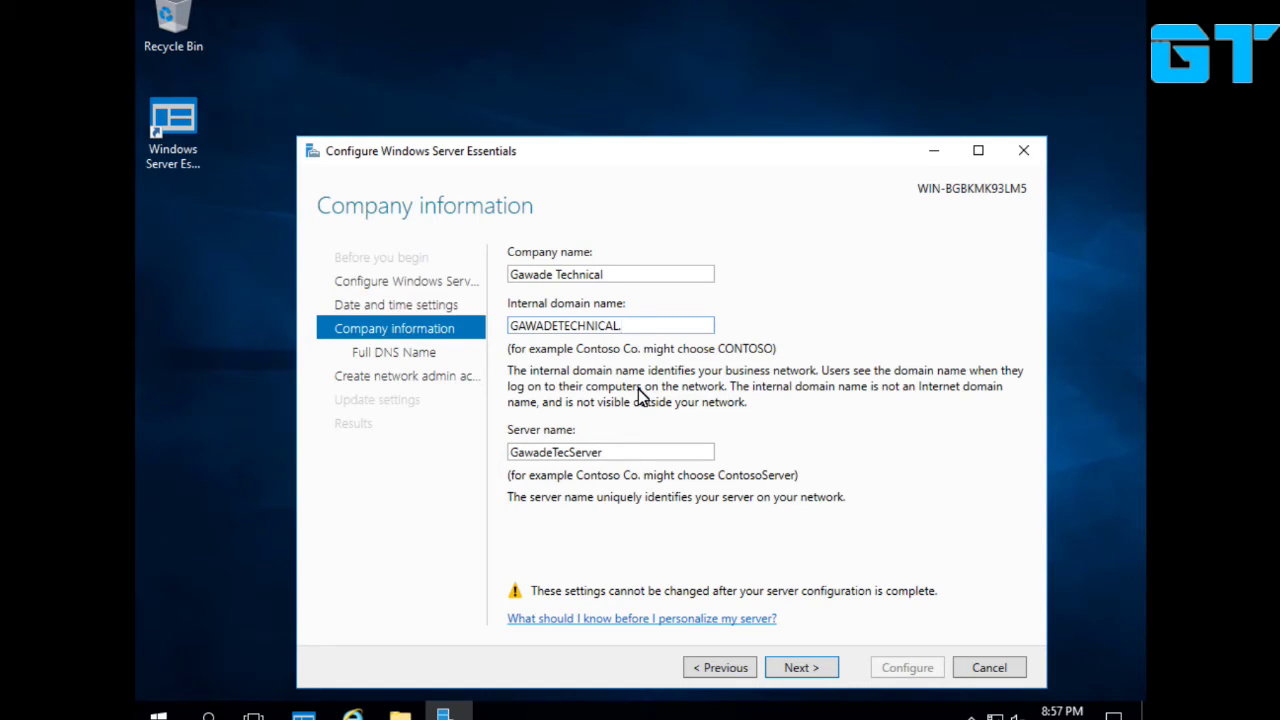
{"action": "type", "text": ".co"}
{"action": "key", "text": "BackSpace"}
{"action": "key", "text": "BackSpace"}
{"action": "type", "text": "COM"}
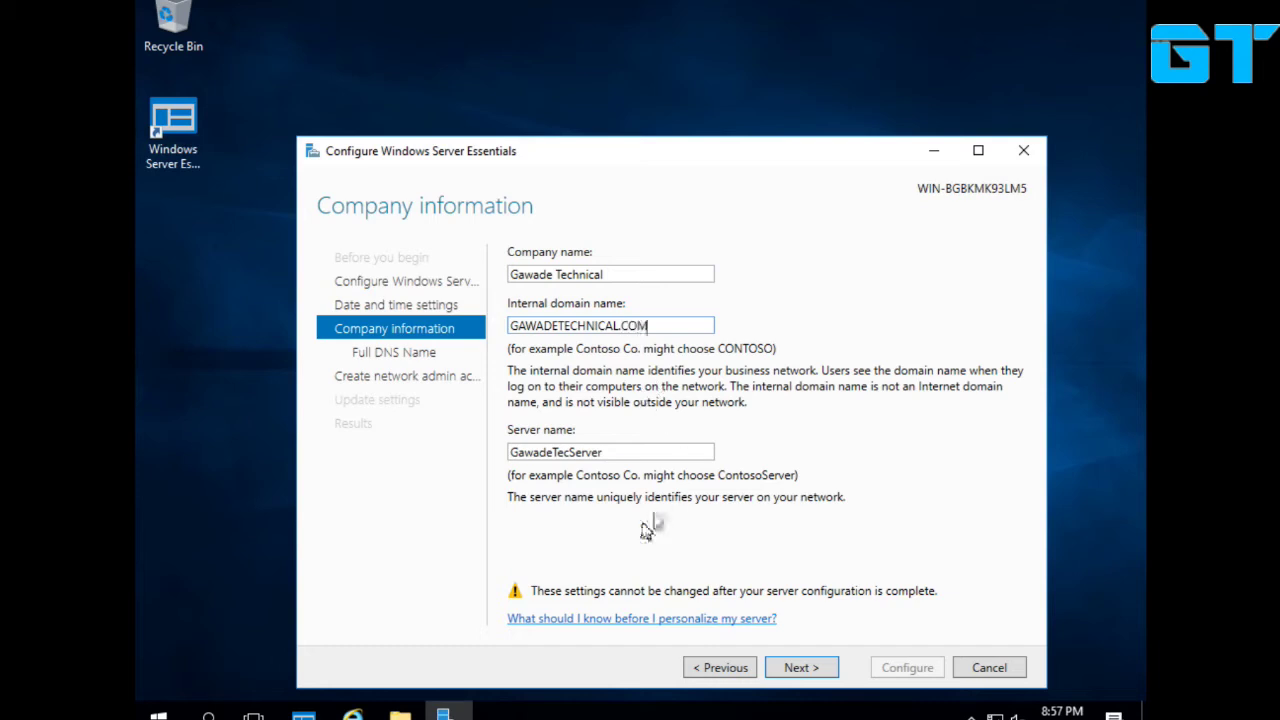
Replace the server name with GTSERV01.
{"action": "left_click", "coordinate": [616, 455]}
{"action": "left_click_drag", "start_coordinate": [615, 457], "coordinate": [570, 455]}
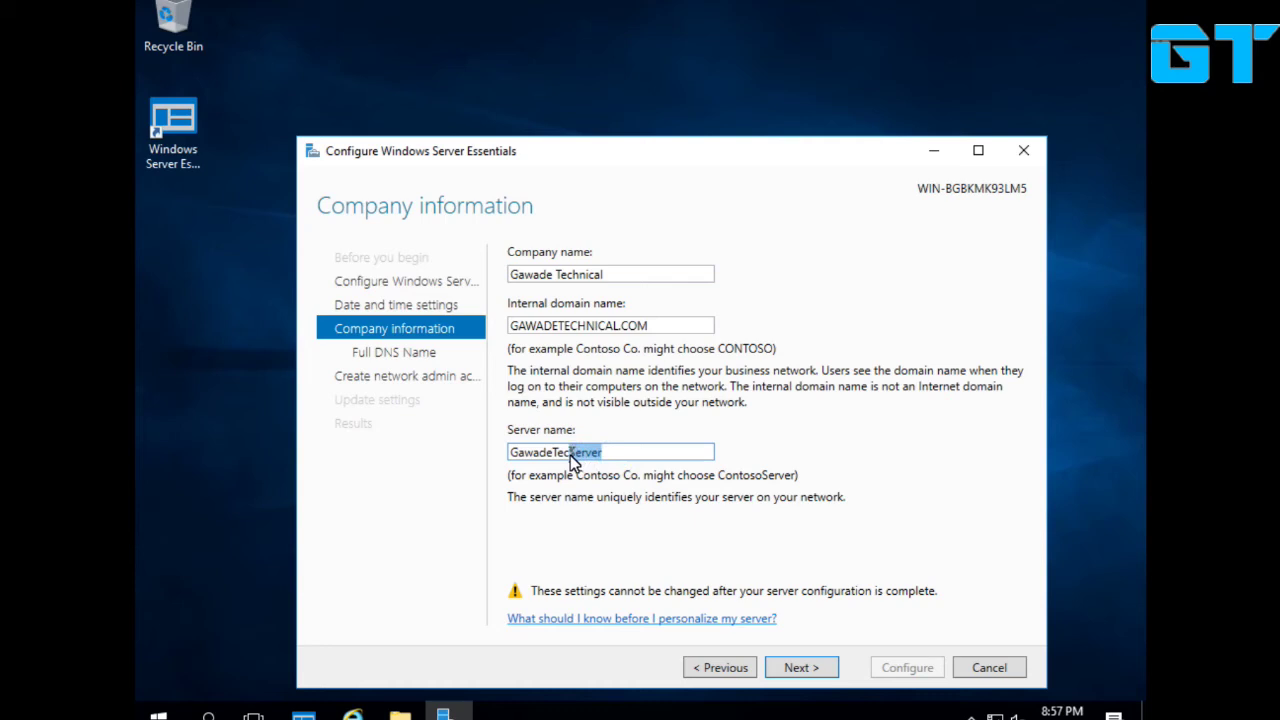
{"action": "double_click", "coordinate": [628, 452]}
{"action": "type", "text": "gt"}
{"action": "key", "text": "BackSpace"}
{"action": "key", "text": "BackSpace"}
{"action": "type", "text": "GT"}
{"action": "type", "text": "ADC01"}
{"action": "key", "text": "BackSpace"}
{"action": "key", "text": "BackSpace"}
{"action": "key", "text": "BackSpace"}
{"action": "key", "text": "BackSpace"}
{"action": "key", "text": "BackSpace"}
{"action": "type", "text": "DC"}
{"action": "key", "text": "BackSpace"}
{"action": "key", "text": "BackSpace"}
{"action": "type", "text": "SERV01"}
Correct the rejected internal domain name and resubmit the company information.
{"action": "left_click", "coordinate": [790, 674]}
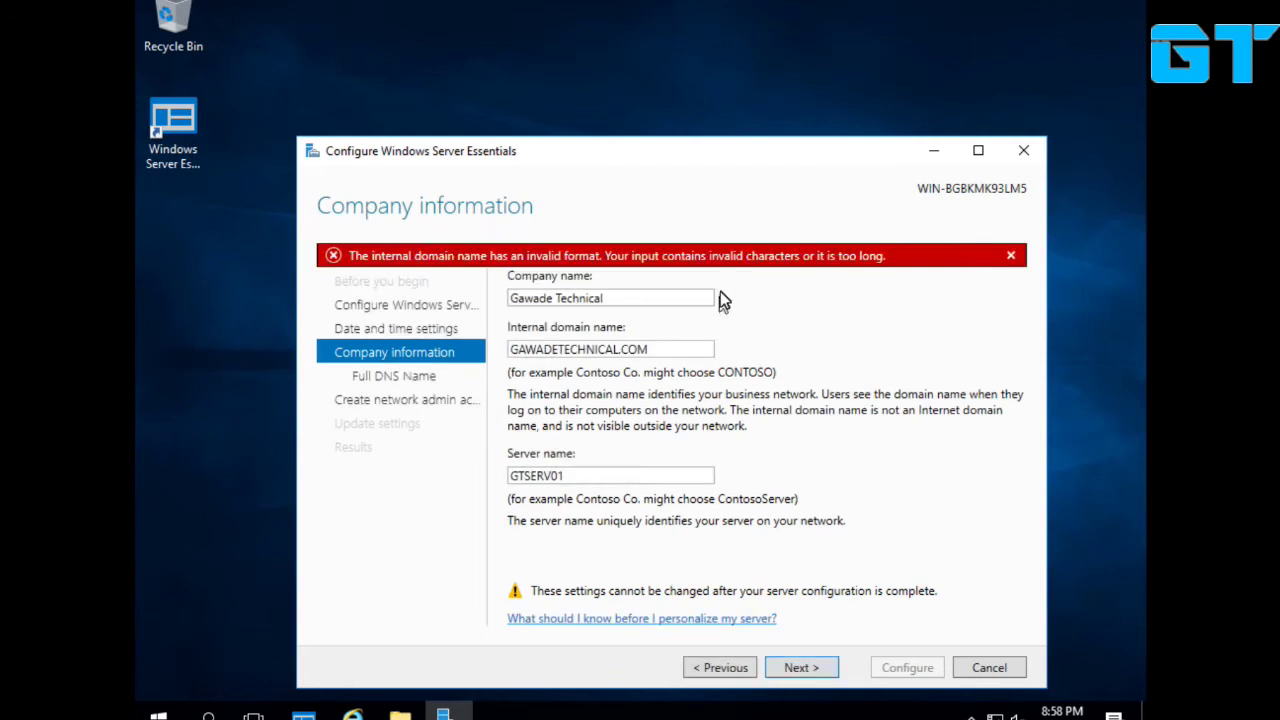
{"action": "left_click", "coordinate": [673, 350]}
{"action": "key", "text": "BackSpace"}
{"action": "key", "text": "BackSpace"}
{"action": "key", "text": "BackSpace"}
{"action": "key", "text": "BackSpace"}
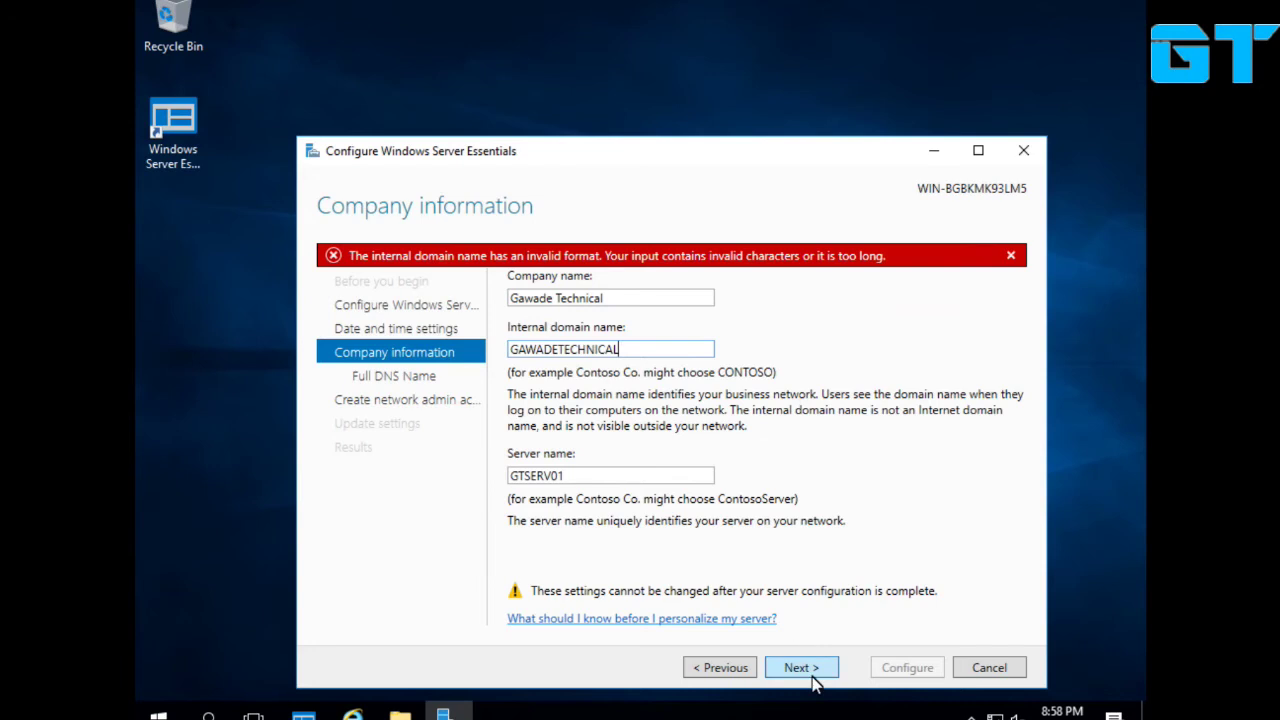
{"action": "left_click", "coordinate": [819, 678]}
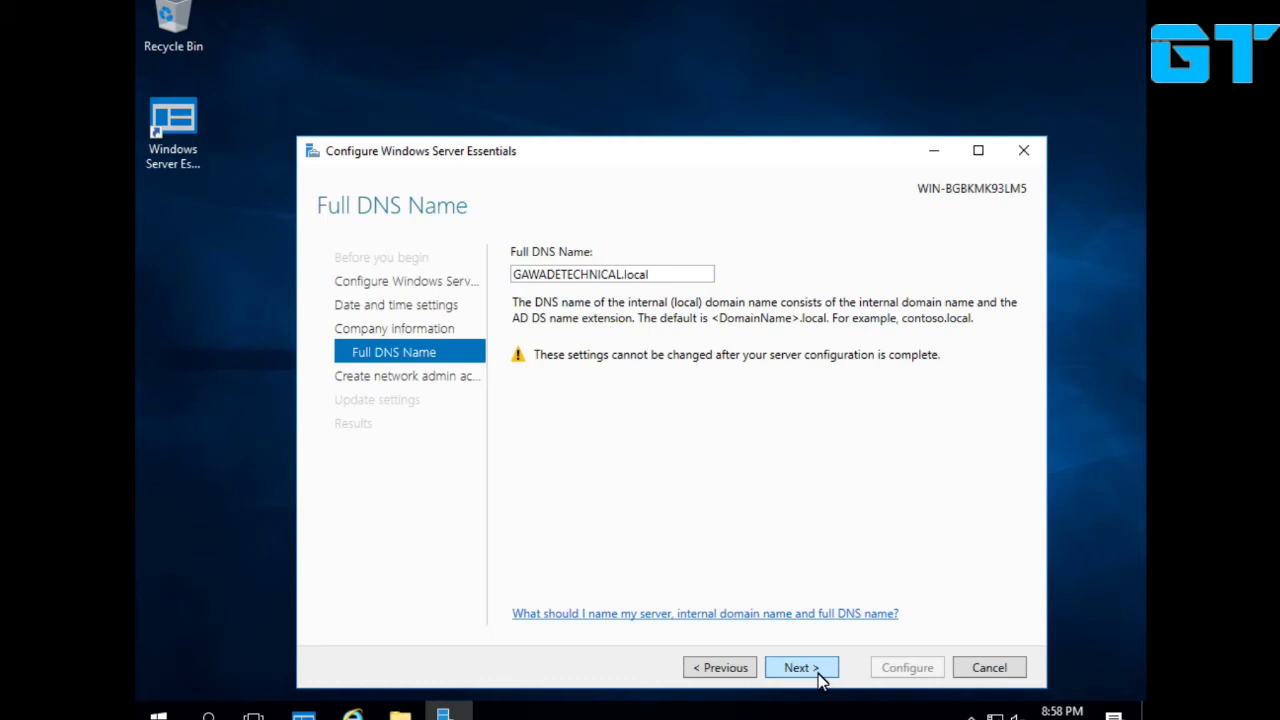
Replace .local with .COM so the full DNS name is GAWADETECHNICAL.COM, then continue.
{"action": "left_click", "coordinate": [624, 296]}
{"action": "left_click_drag", "start_coordinate": [620, 276], "coordinate": [771, 277]}
{"action": "key", "text": "BackSpace"}
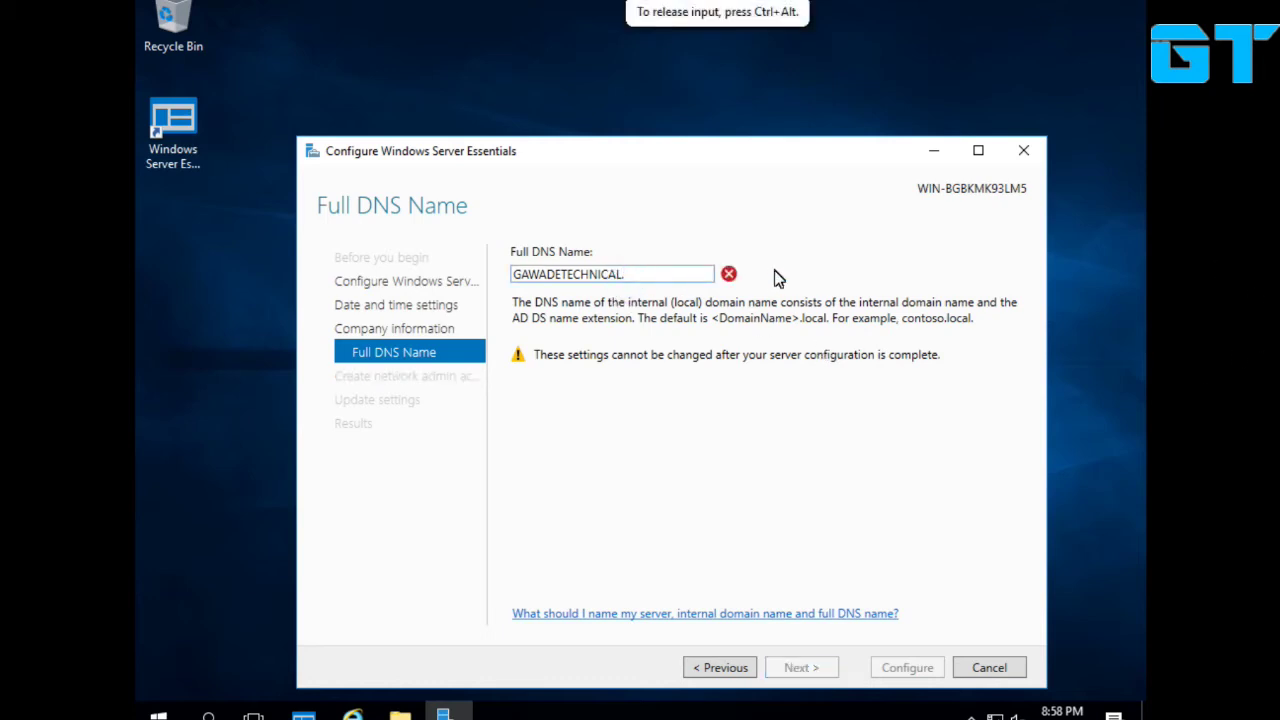
{"action": "type", "text": "."}
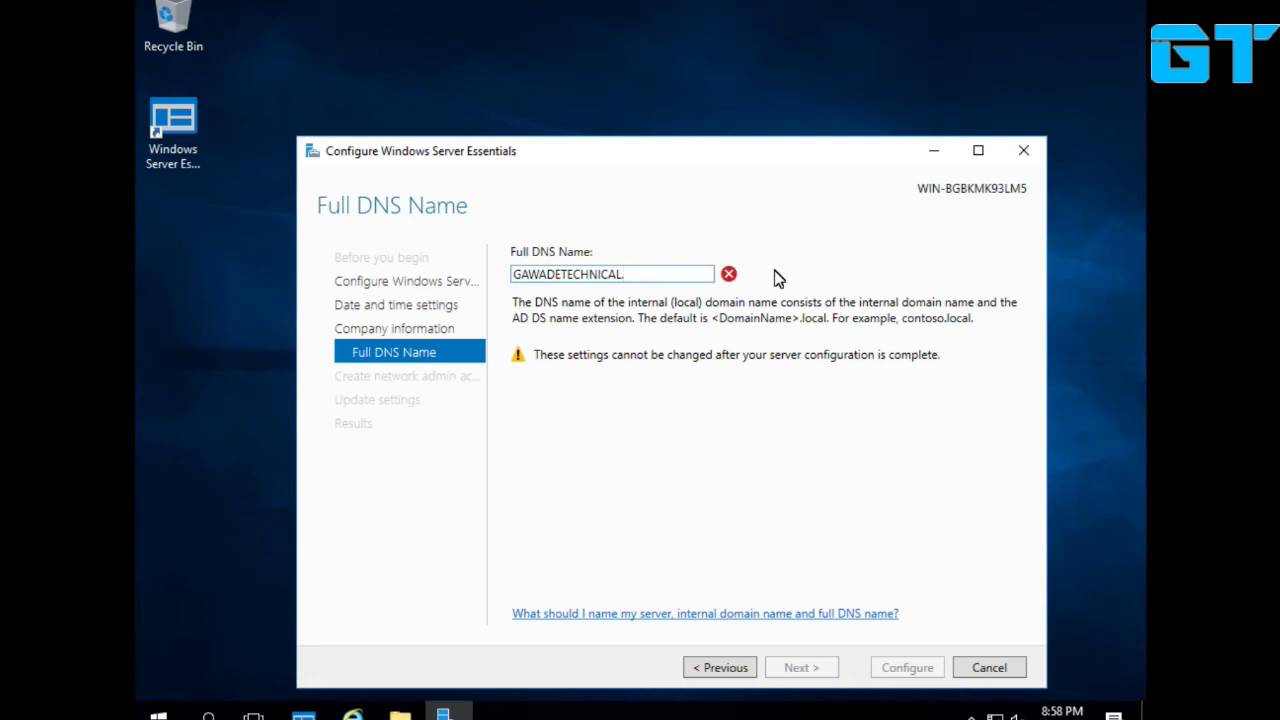
{"action": "type", "text": "COM"}
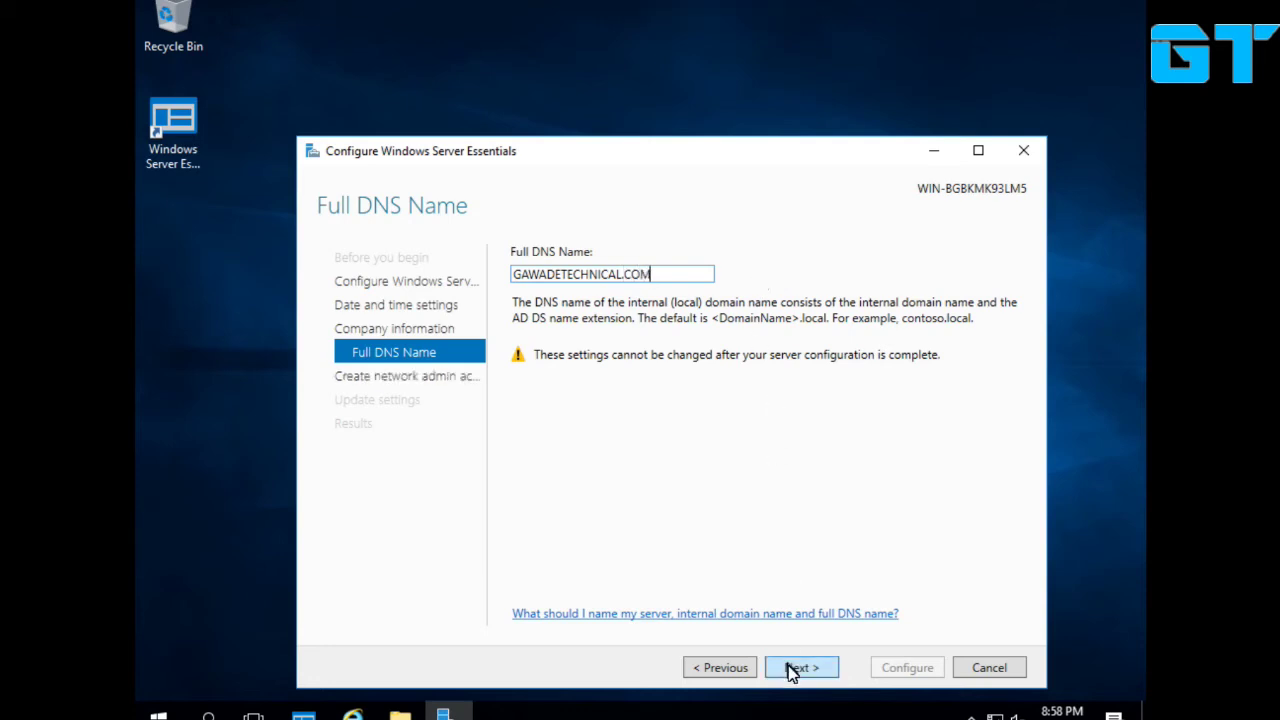
{"action": "left_click", "coordinate": [790, 669]}
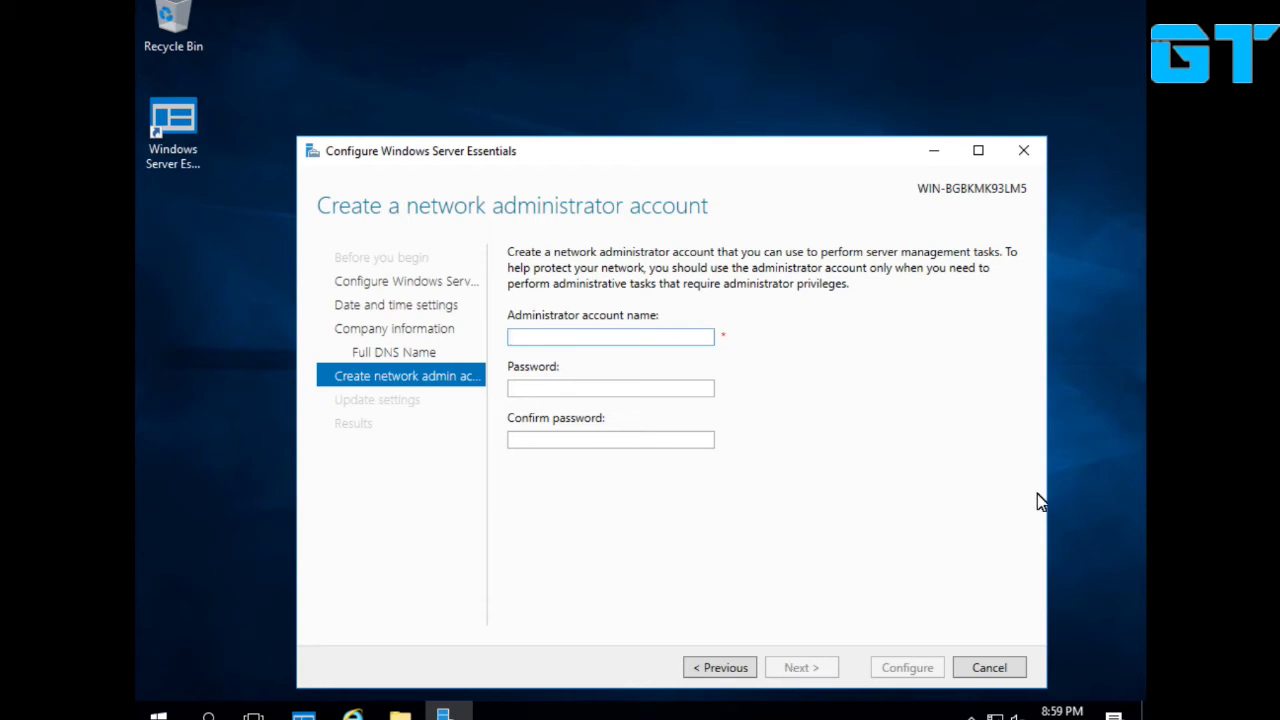
Create the network administrator account with its user name and a matching password.
{"action": "type", "text": "prashant"}
{"action": "key", "text": "Tab"}
{"action": "type", "text": "********"}
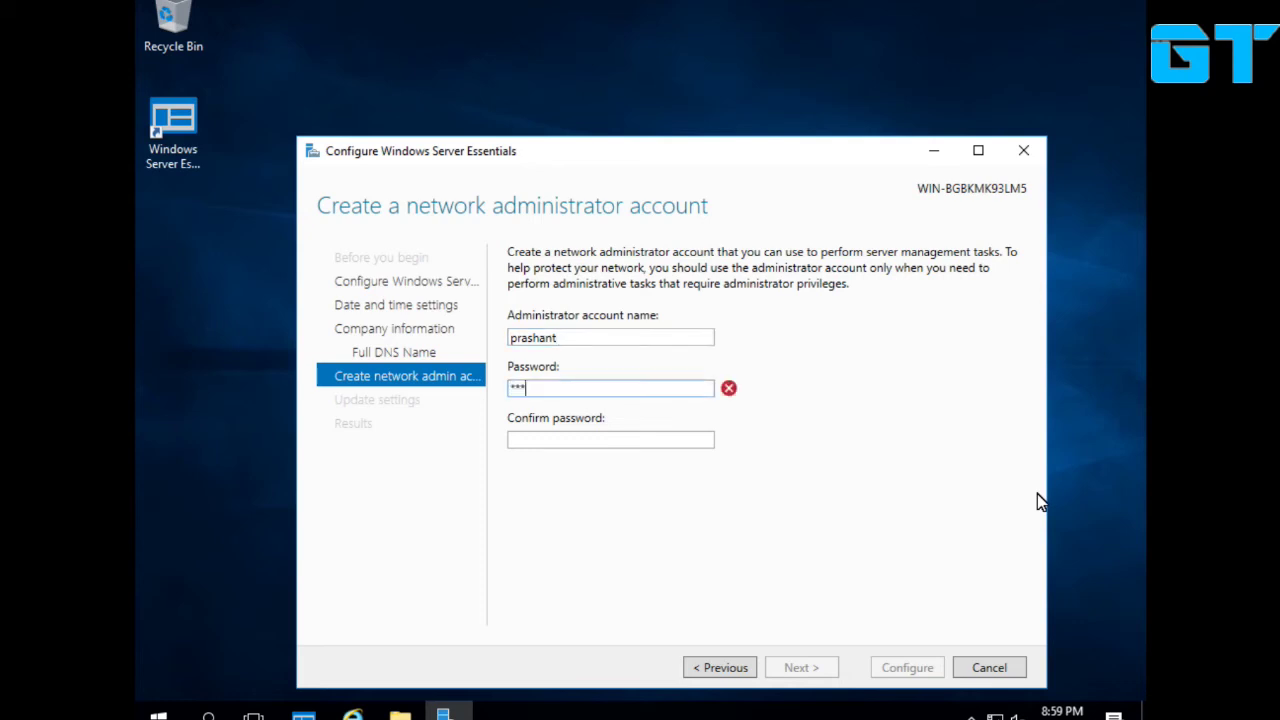
{"action": "type", "text": "**"}
{"action": "key", "text": "Tab"}
{"action": "type", "text": "**********"}
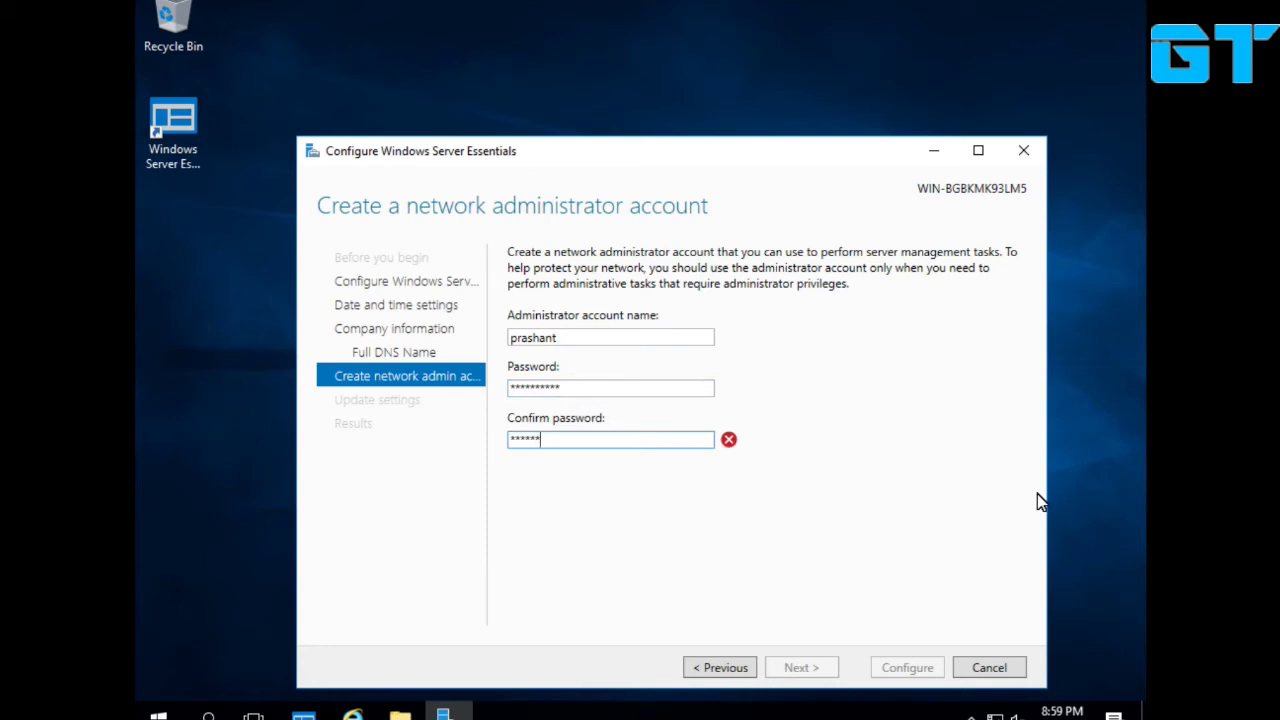
{"action": "key", "text": "Return"}
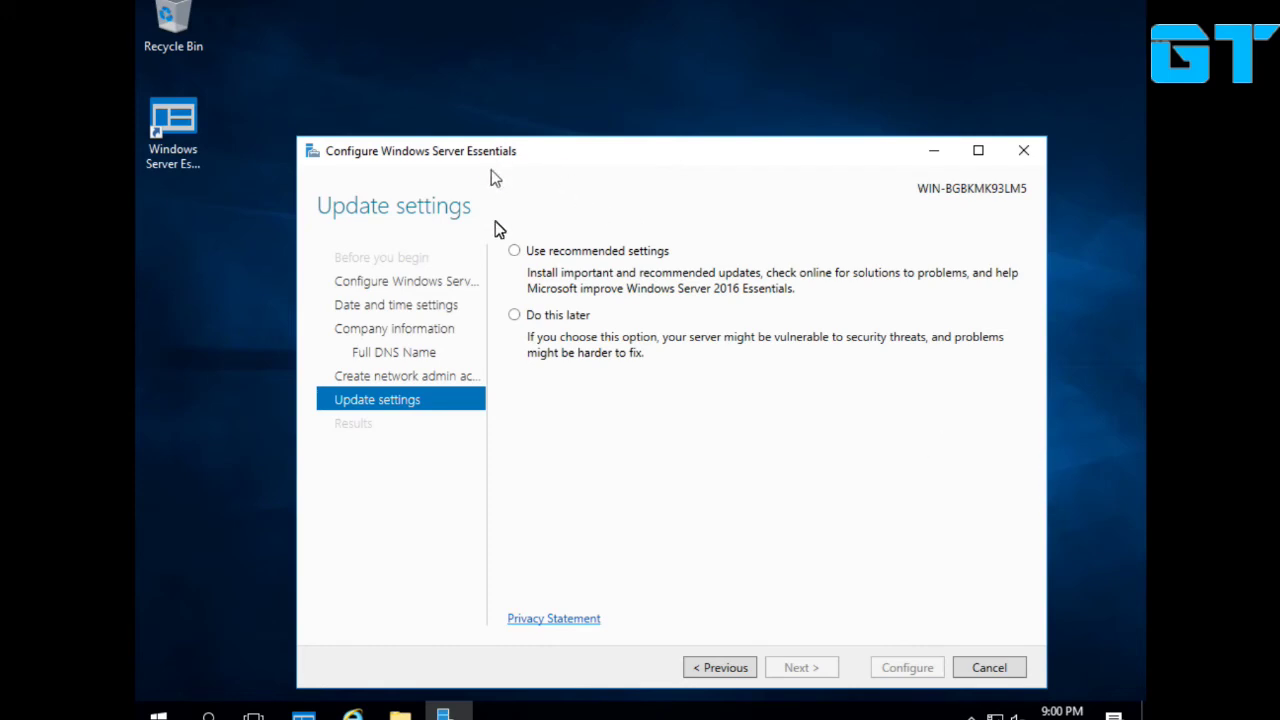
Choose Do this later for update settings and start server configuration.
{"action": "left_click", "coordinate": [580, 258]}
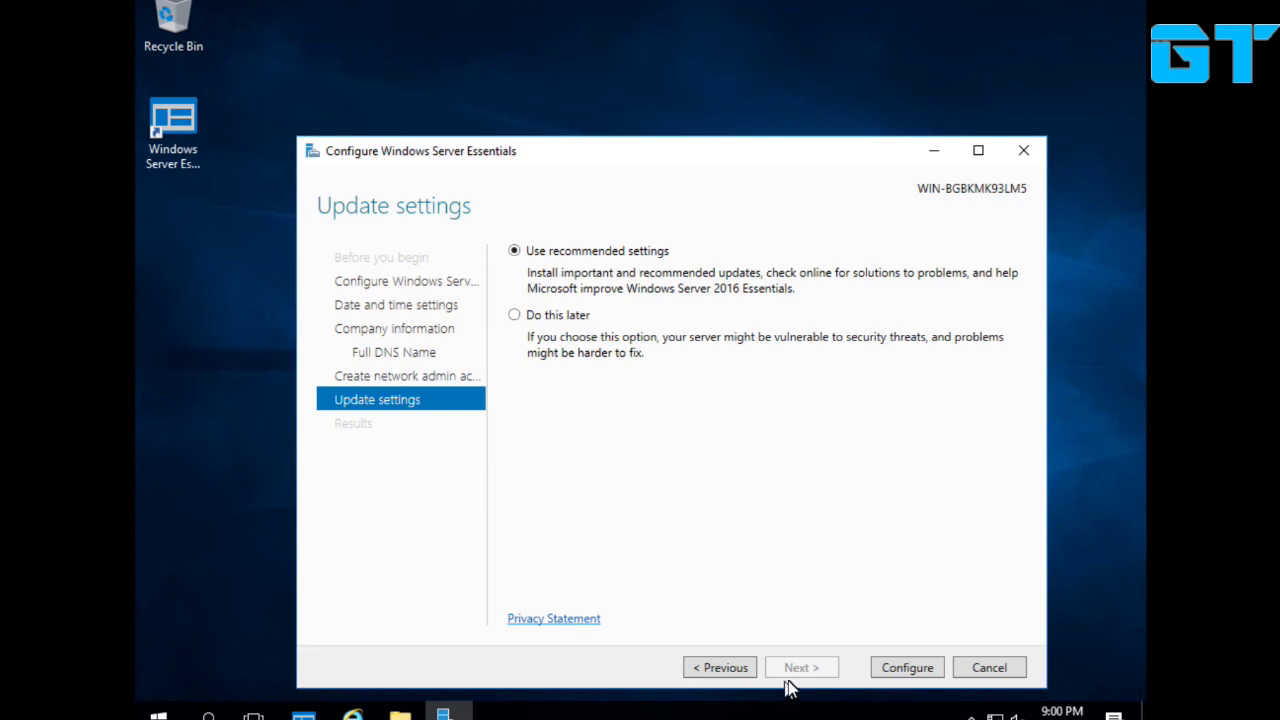
{"action": "left_click", "coordinate": [562, 314]}
{"action": "left_click", "coordinate": [877, 670]}
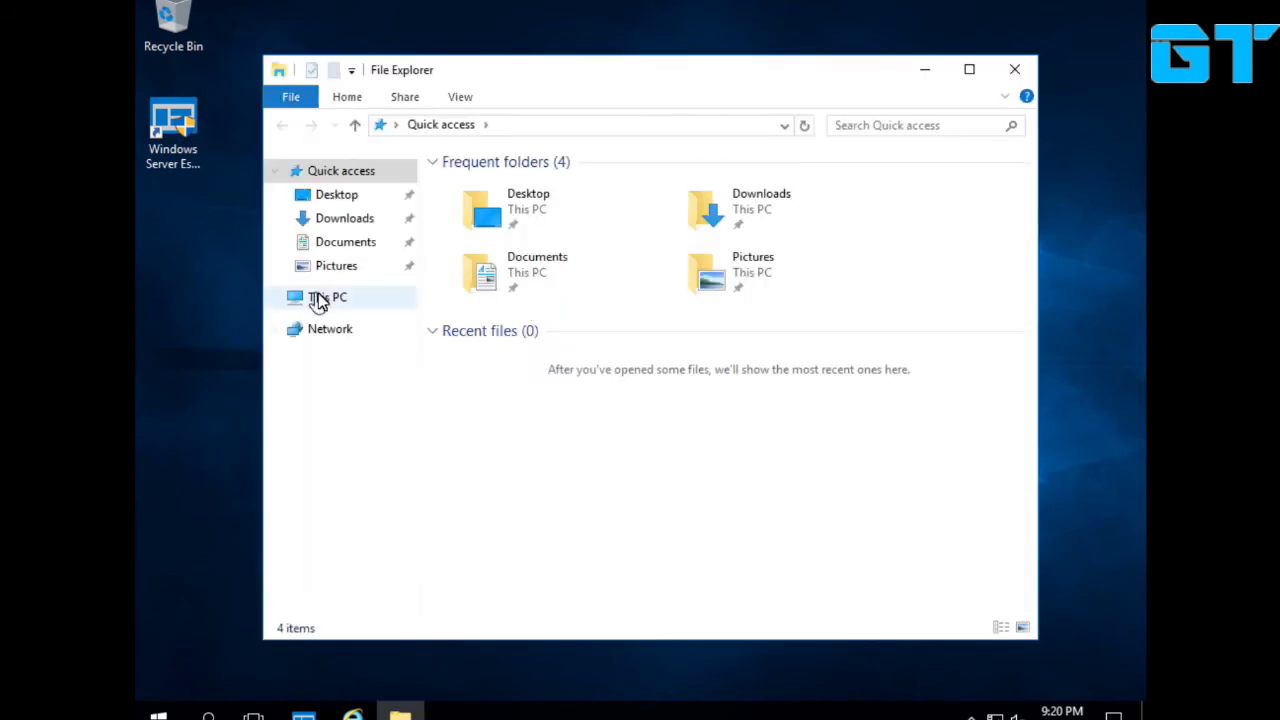
Check This PC's System properties show GTSERV01 in GAWADETECHNICAL.COM, then close them.
{"action": "right_click", "coordinate": [321, 295]}
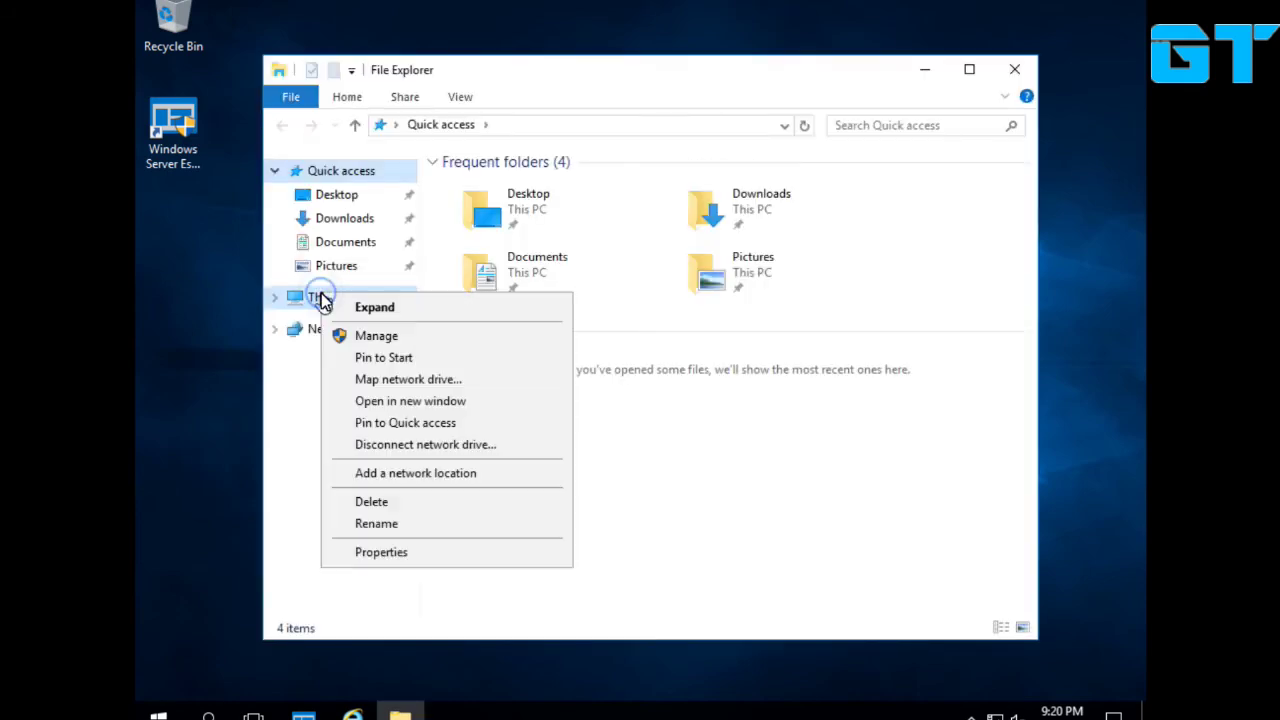
{"action": "left_click", "coordinate": [397, 551]}
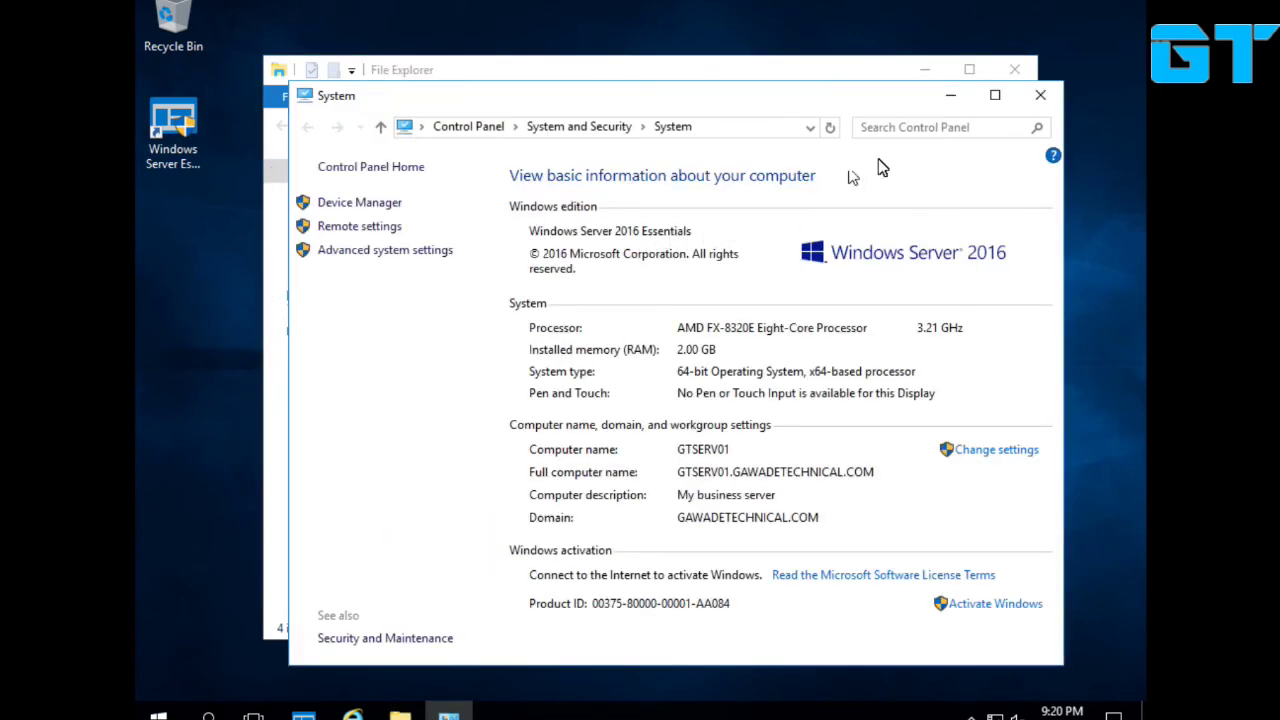
{"action": "left_click", "coordinate": [995, 95]}
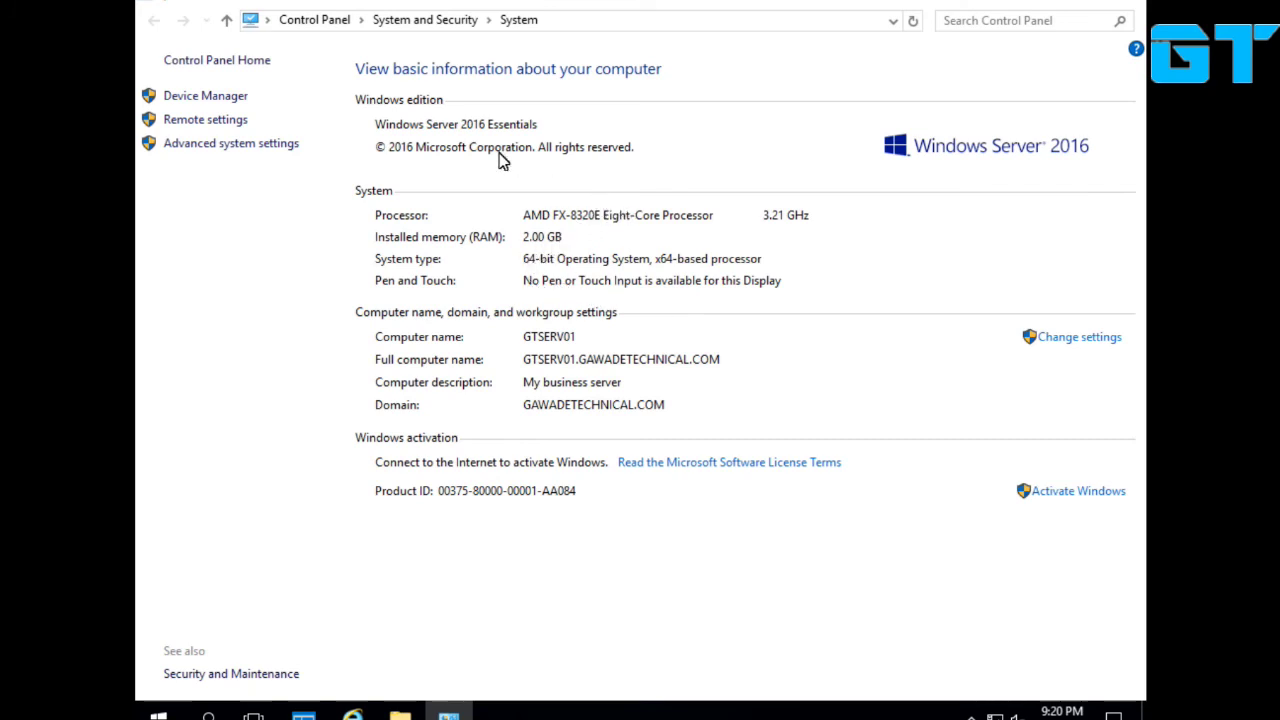
{"action": "left_click", "coordinate": [1124, 6]}
Close File Explorer and launch Server Manager from the Start menu.
{"action": "left_click", "coordinate": [1032, 66]}
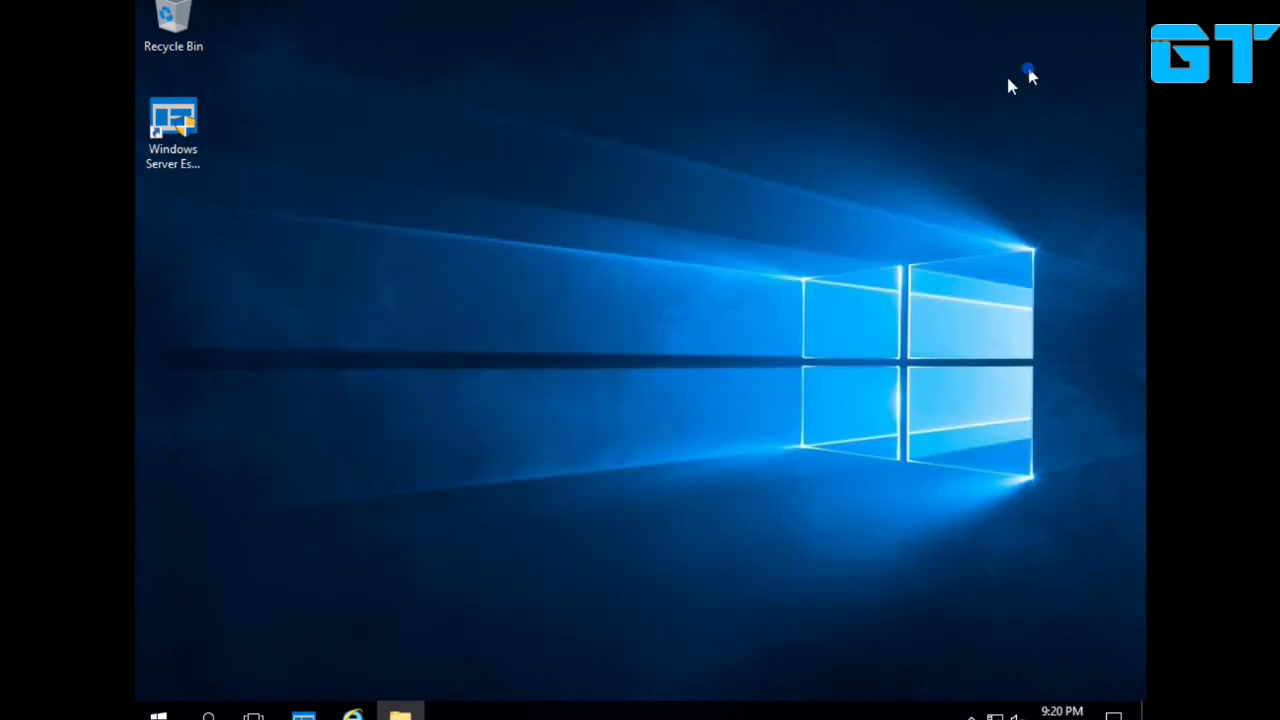
{"action": "left_click", "coordinate": [155, 712]}
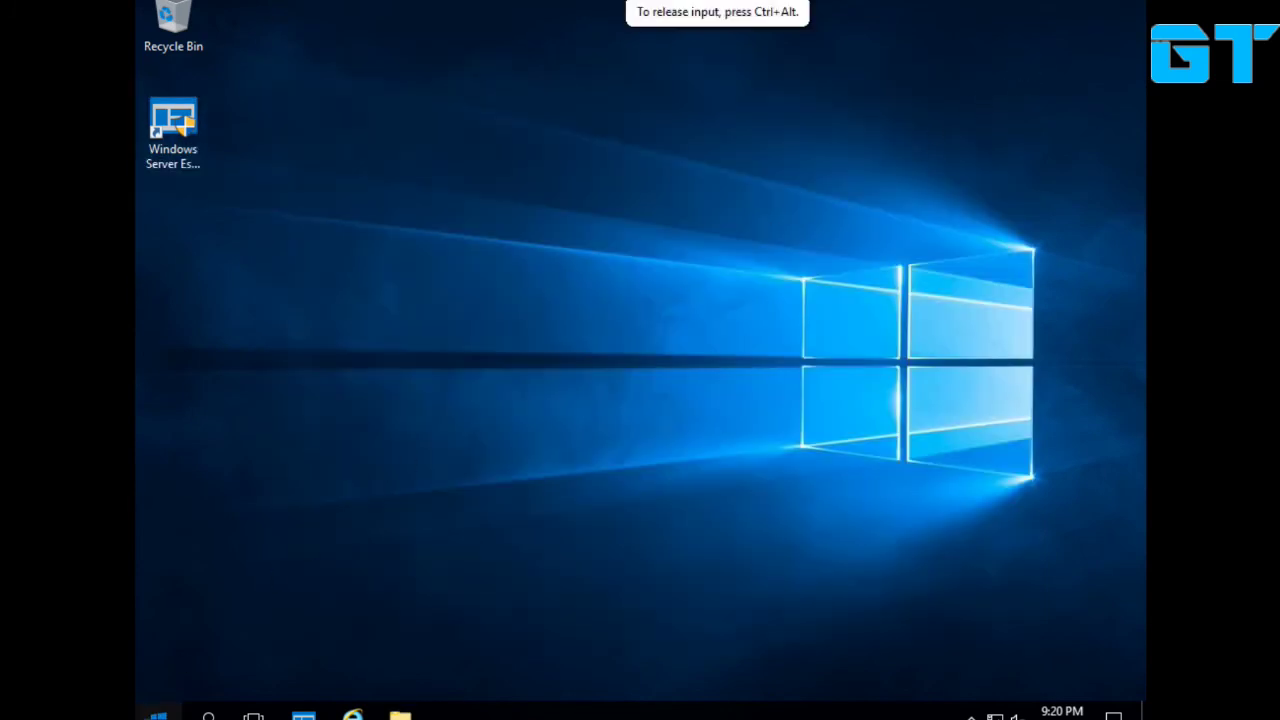
{"action": "left_click", "coordinate": [288, 316]}
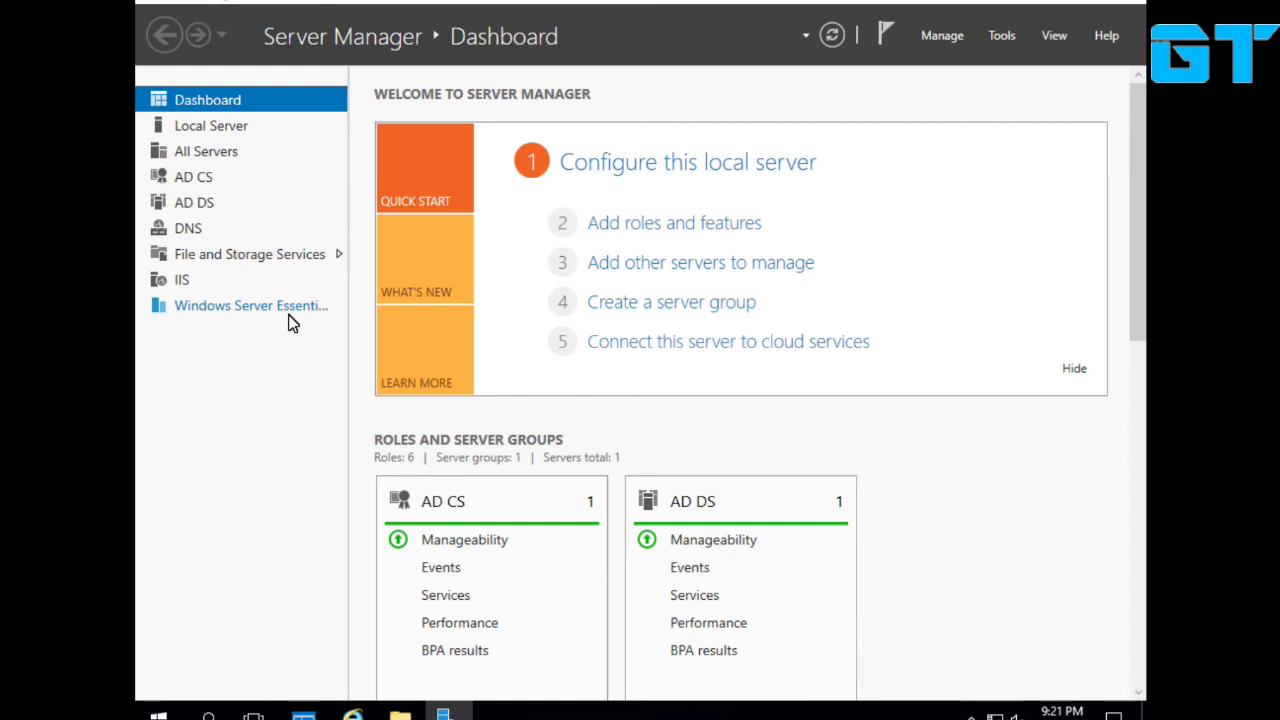
Launch DNS Manager from Windows Administrative Tools and expand the GTSERV01 server.
{"action": "left_click", "coordinate": [452, 714]}
{"action": "left_click", "coordinate": [158, 713]}
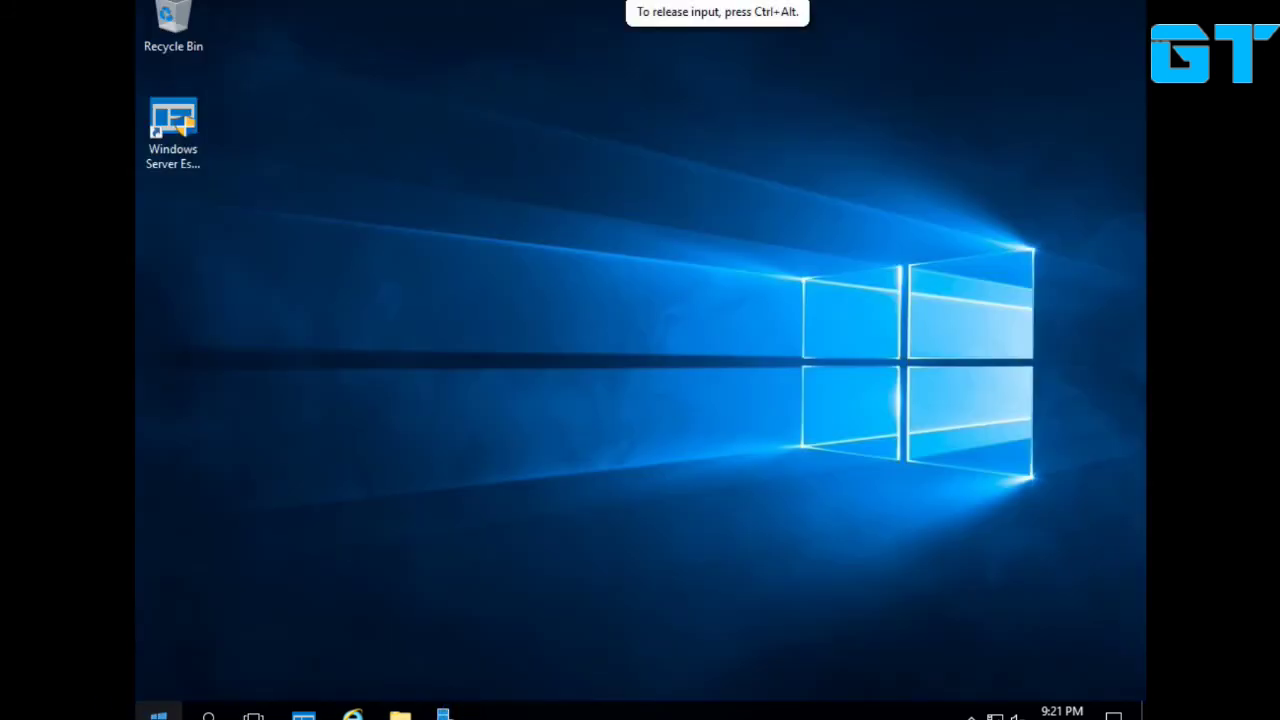
{"action": "left_click", "coordinate": [349, 456]}
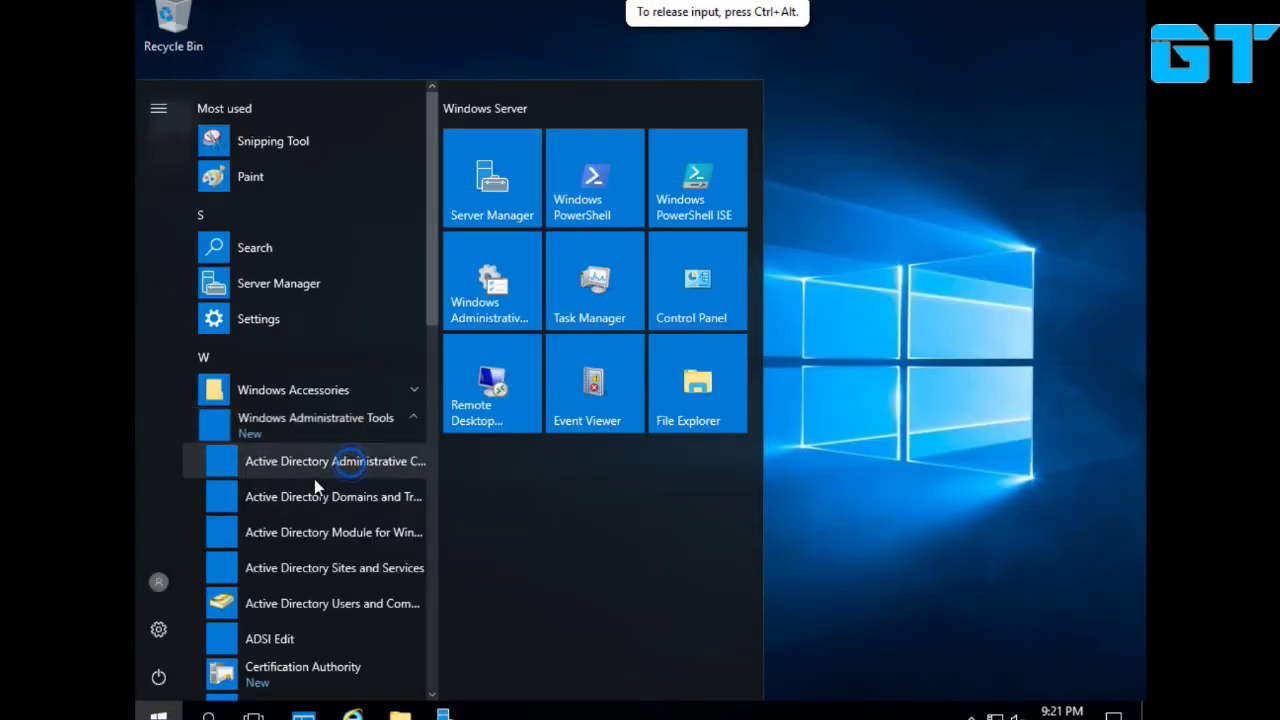
{"action": "left_click", "coordinate": [288, 571]}
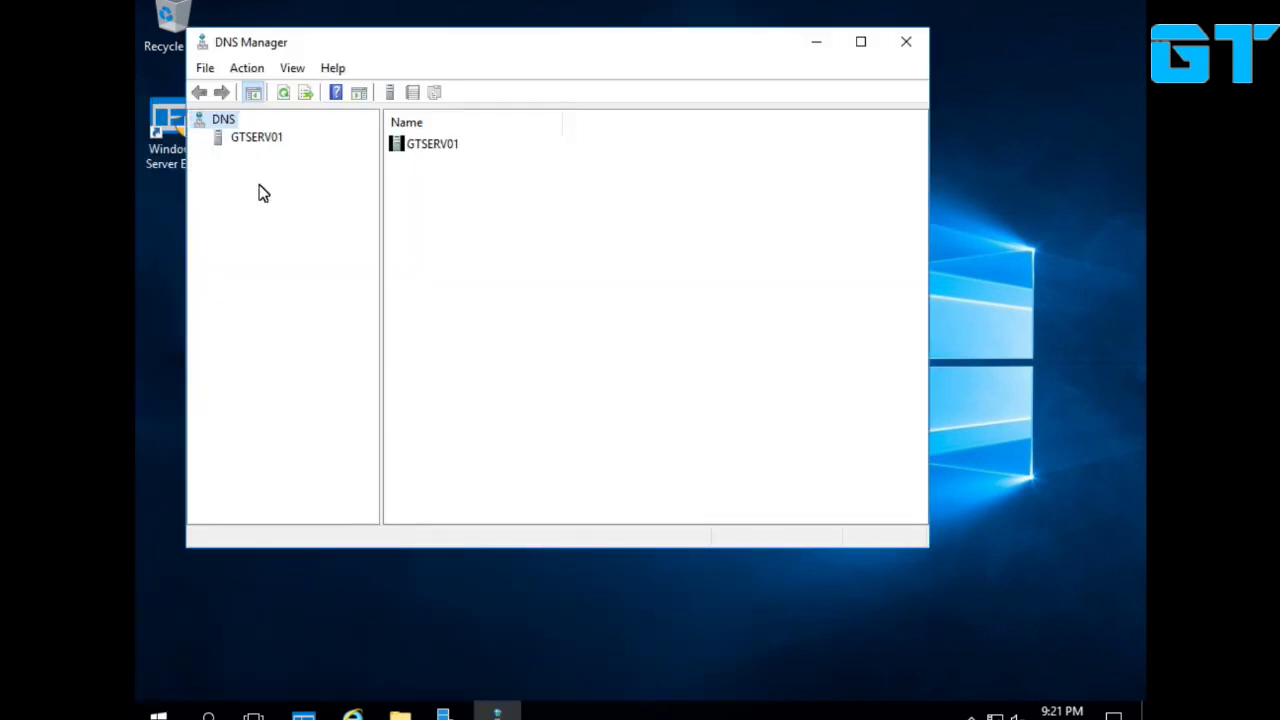
{"action": "left_click", "coordinate": [272, 136]}
{"action": "double_click", "coordinate": [270, 134]}
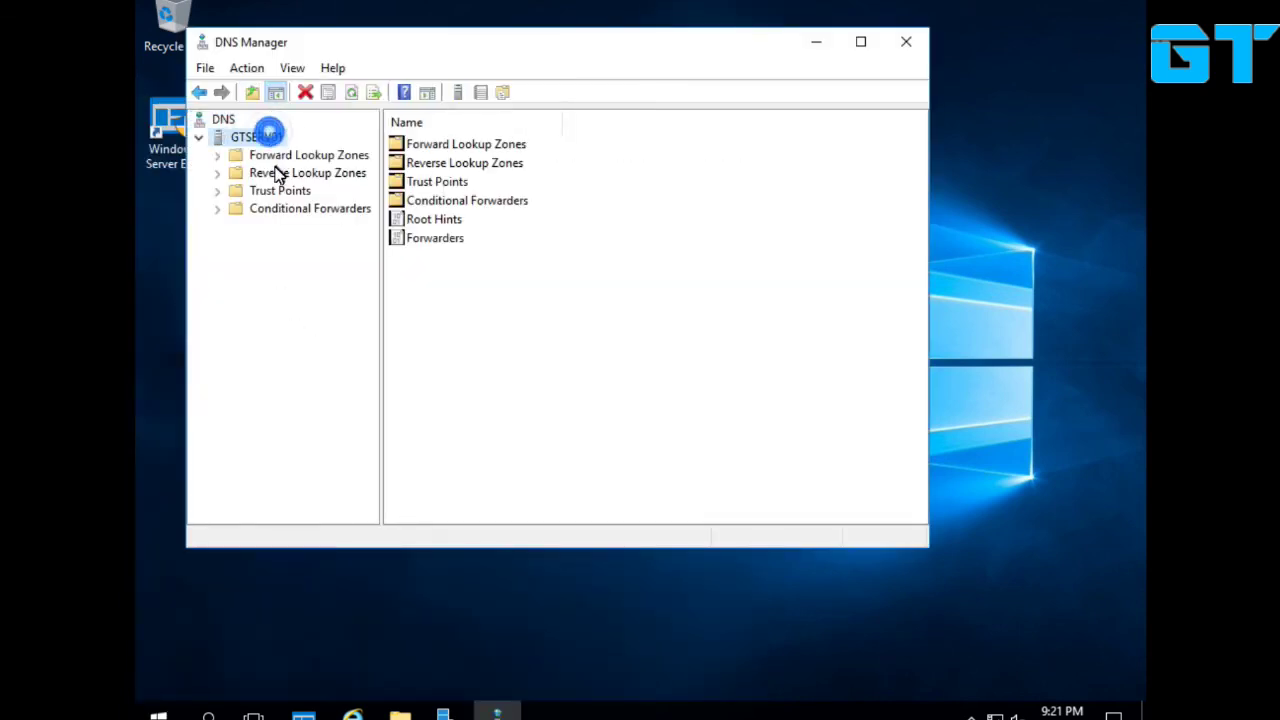
Show the GAWADETECHNICAL.COM forward zone records, then bring up the Network and Sharing Center.
{"action": "left_click", "coordinate": [275, 172]}
{"action": "left_click", "coordinate": [277, 189]}
{"action": "double_click", "coordinate": [297, 155]}
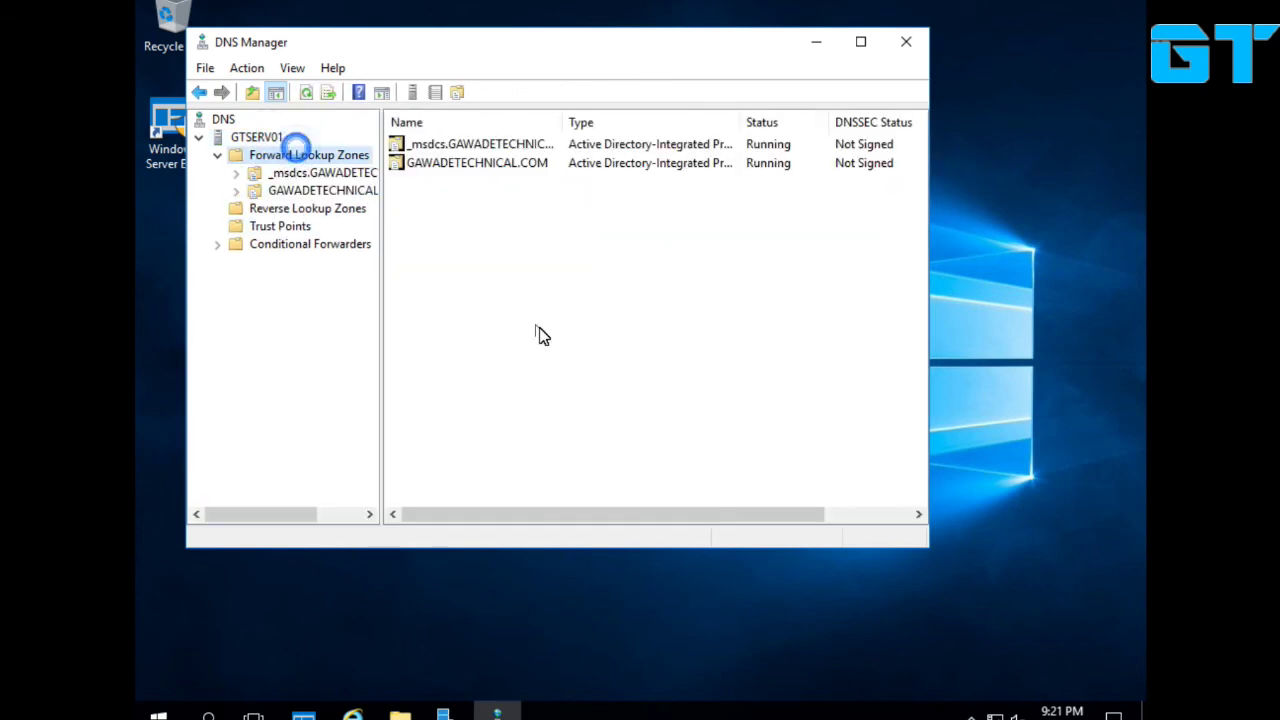
{"action": "double_click", "coordinate": [518, 164]}
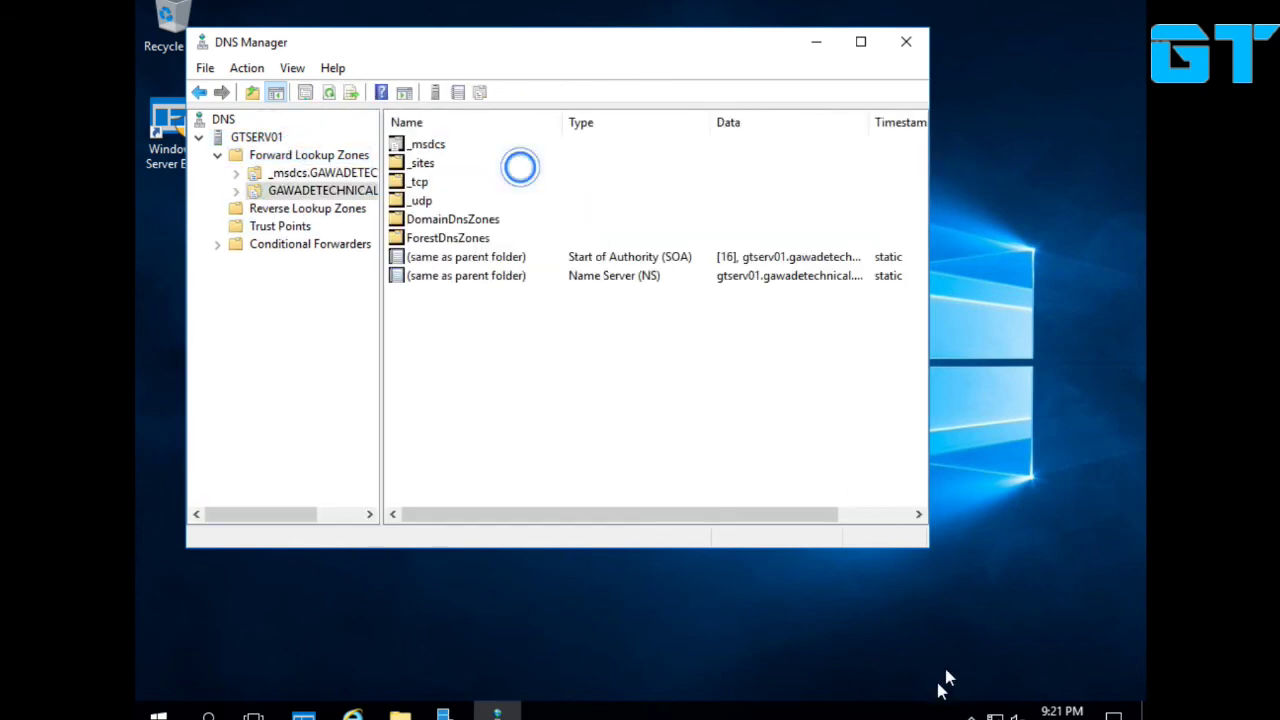
{"action": "right_click", "coordinate": [993, 716]}
{"action": "left_click", "coordinate": [1003, 702]}
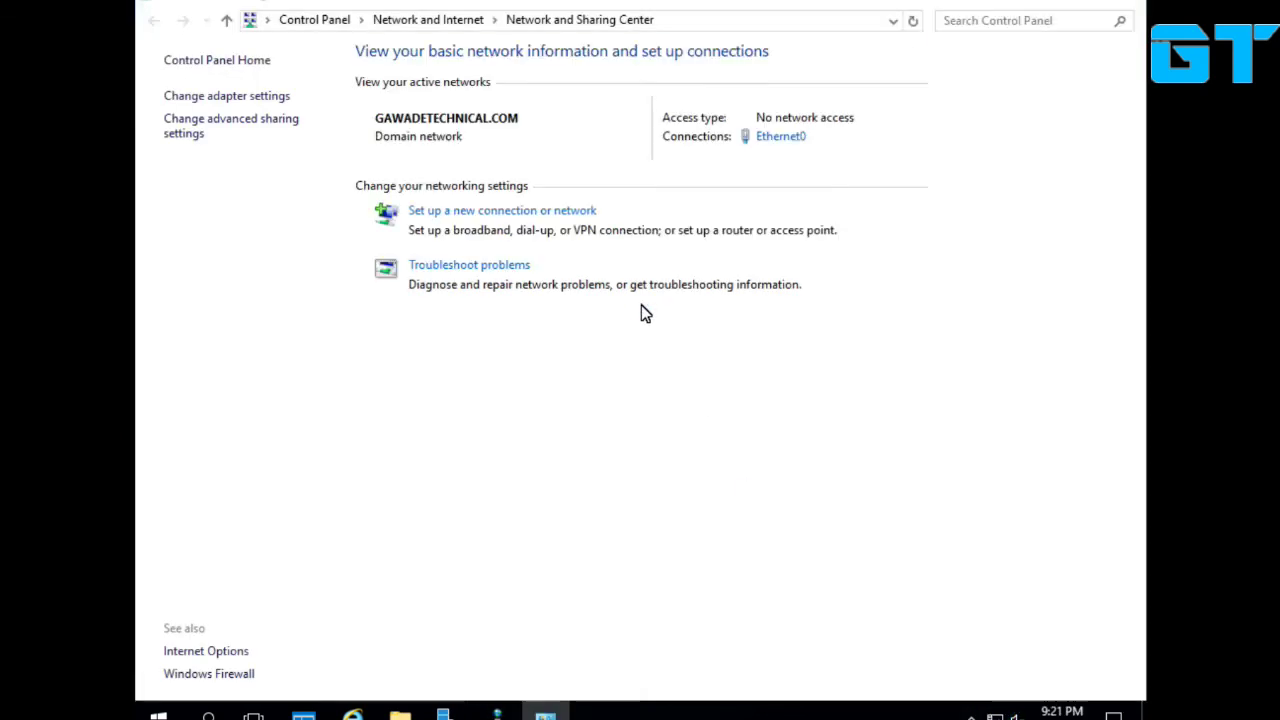
Check Ethernet0's current network connection details.
{"action": "left_click", "coordinate": [785, 138]}
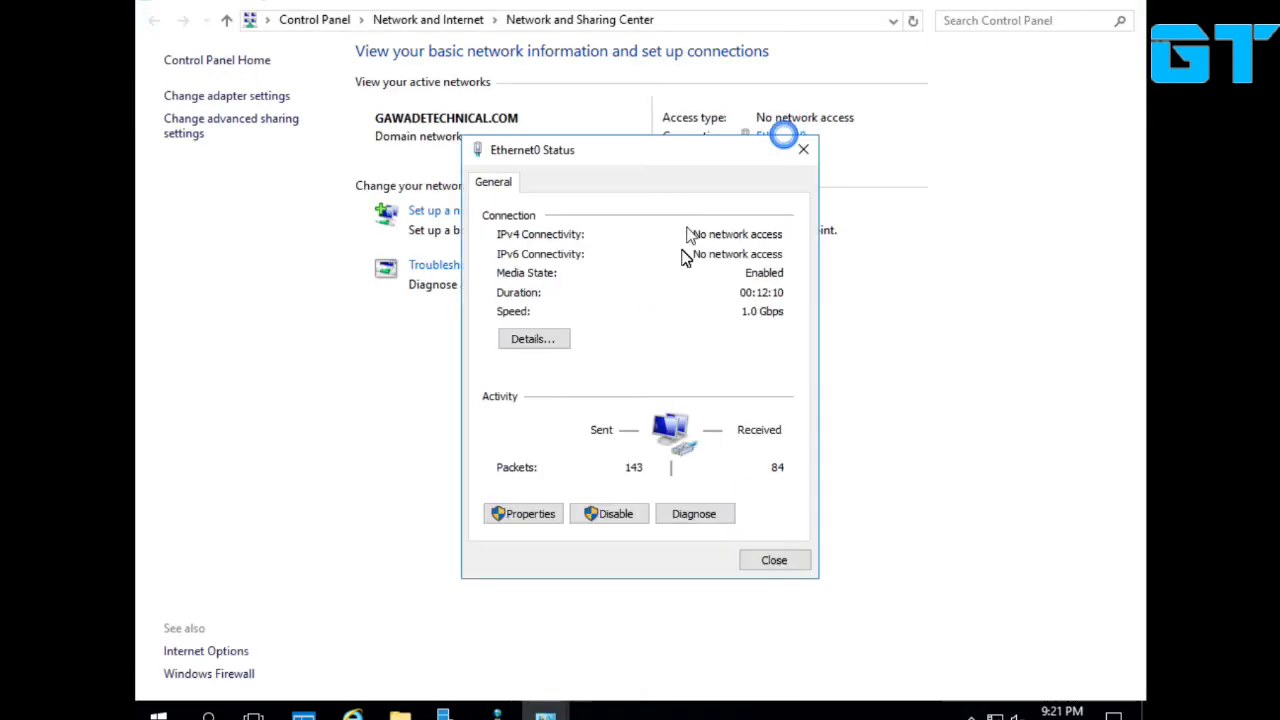
{"action": "left_click", "coordinate": [546, 345]}
{"action": "left_click", "coordinate": [780, 576]}
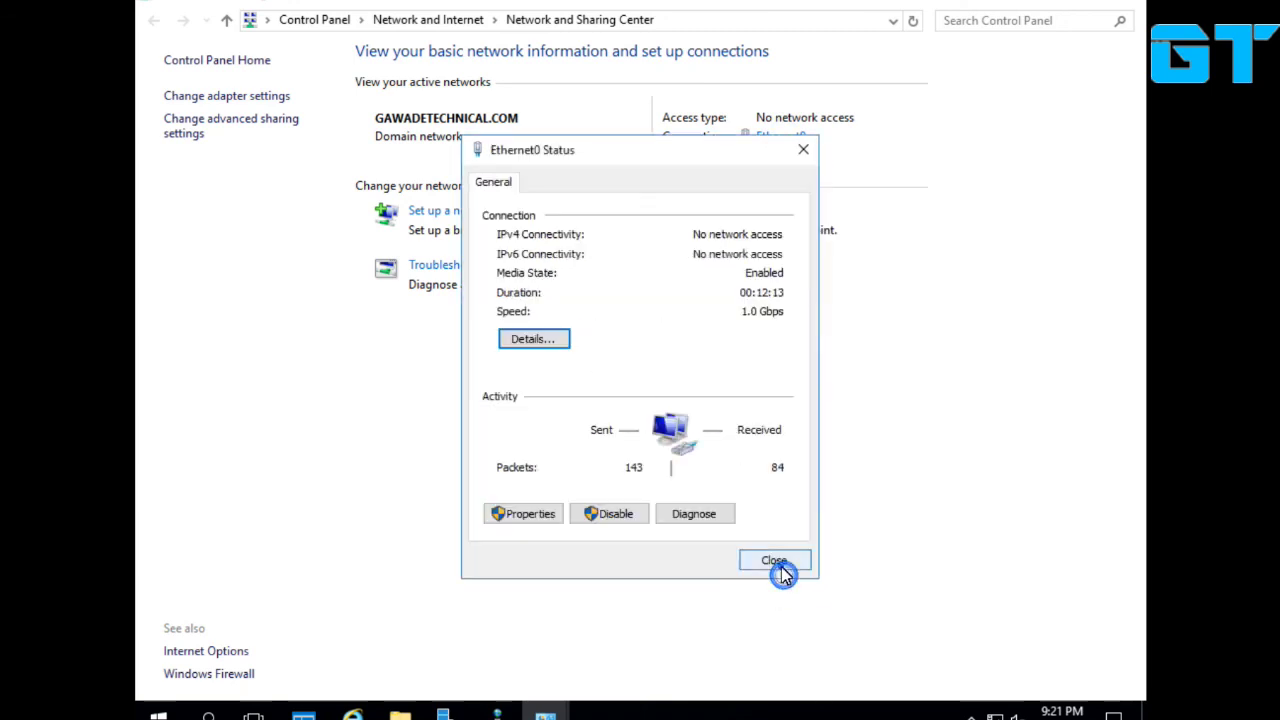
{"action": "left_click", "coordinate": [776, 563]}
{"action": "left_click", "coordinate": [770, 138]}
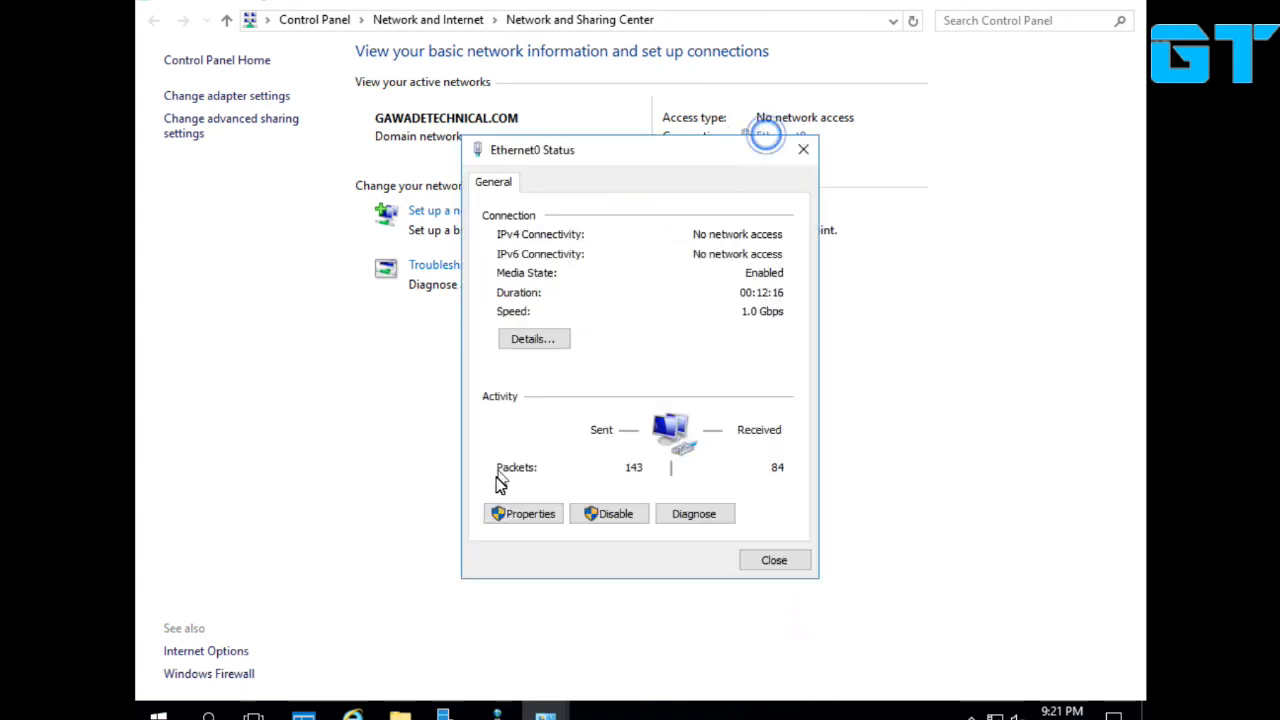
Give Ethernet0 static IPv4 10.0.0.1, mask 255.0.0.0, with gateway and DNS 10.0.0.1.
{"action": "left_click", "coordinate": [512, 522]}
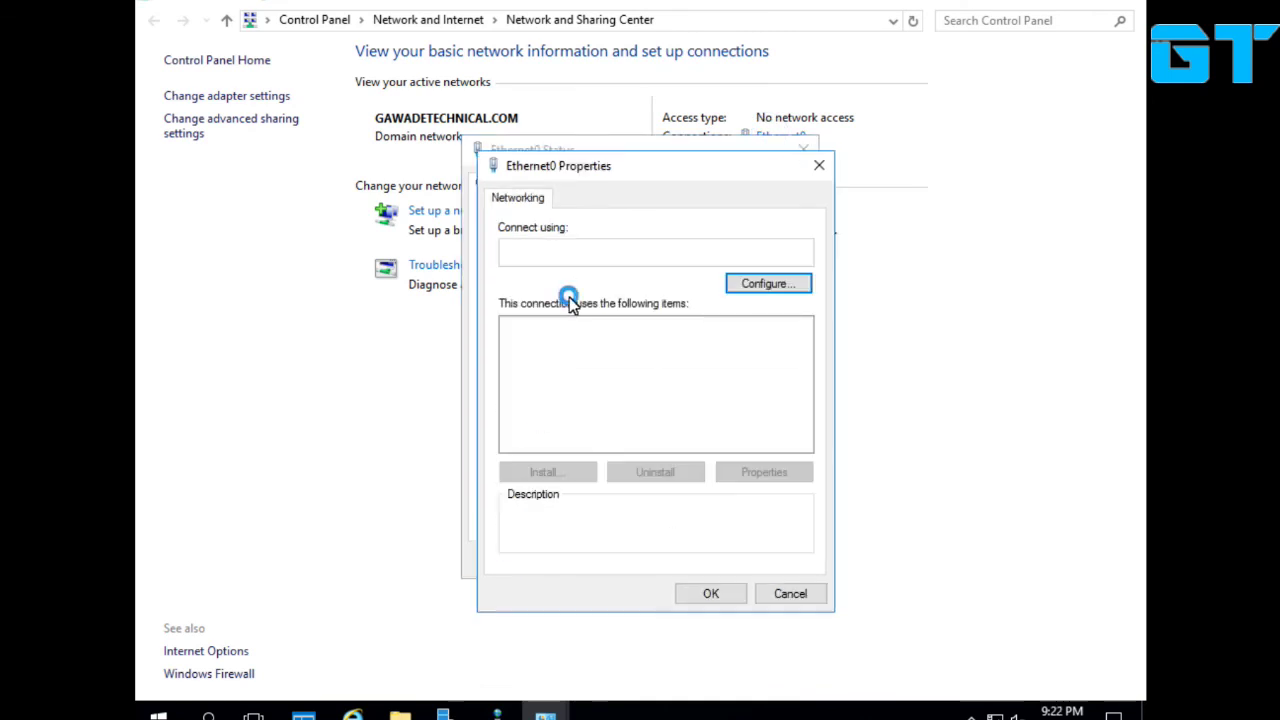
{"action": "double_click", "coordinate": [616, 380]}
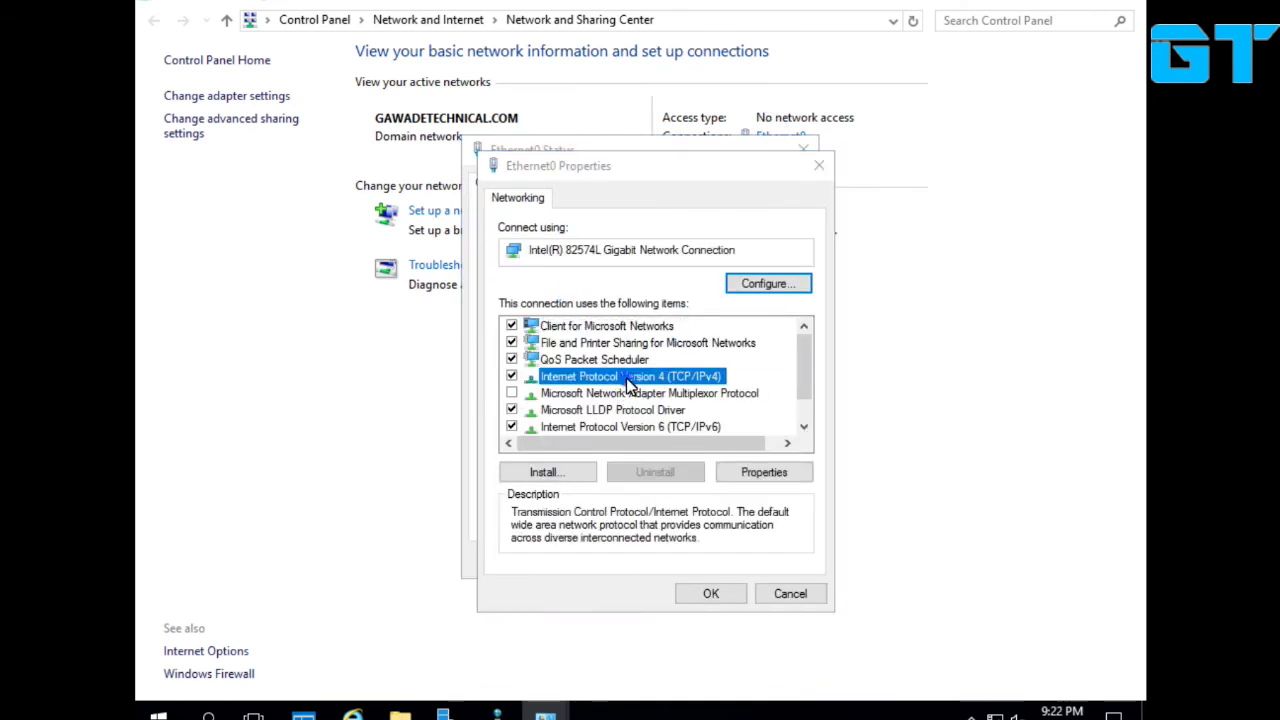
{"action": "left_click", "coordinate": [643, 387]}
{"action": "left_click", "coordinate": [733, 409]}
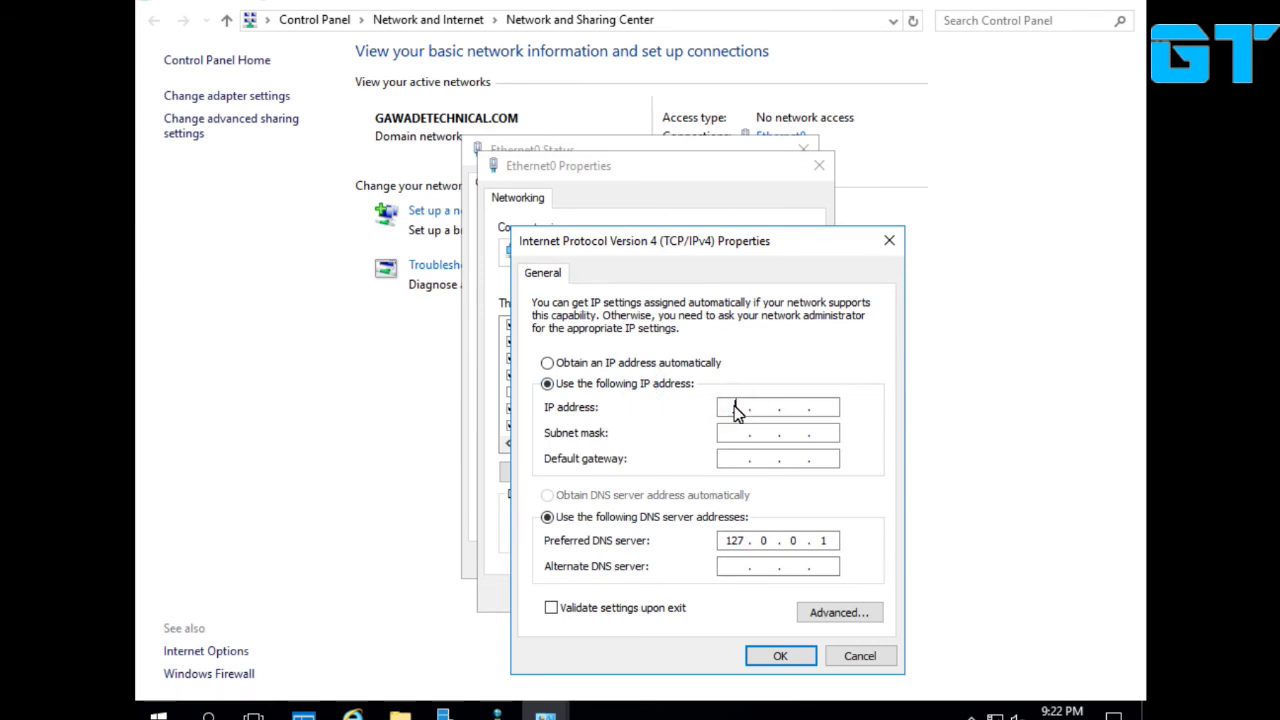
{"action": "type", "text": "10.0.0.1"}
{"action": "key", "text": "Tab"}
{"action": "key", "text": "Tab"}
{"action": "type", "text": "10 . 0 . 0 . 01"}
{"action": "key", "text": "Tab"}
{"action": "key", "text": "Tab"}
{"action": "type", "text": "10.0"}
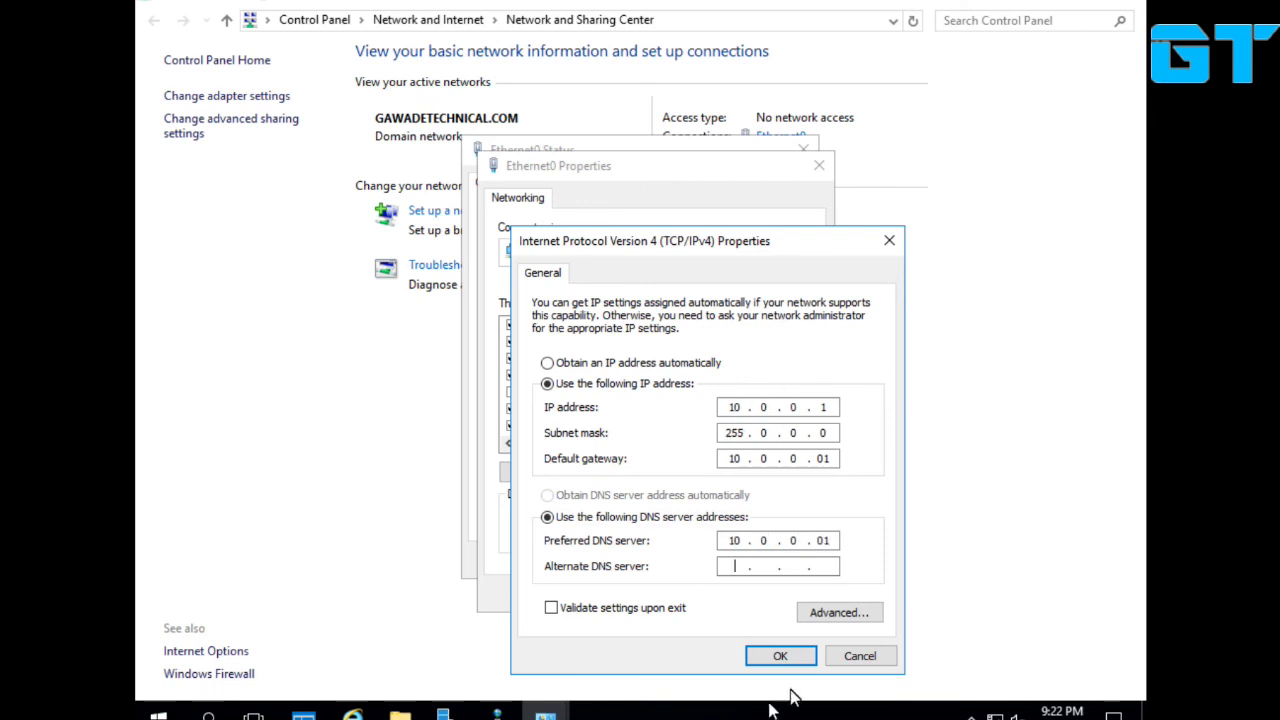
{"action": "left_click", "coordinate": [800, 656]}
{"action": "left_click", "coordinate": [710, 593]}
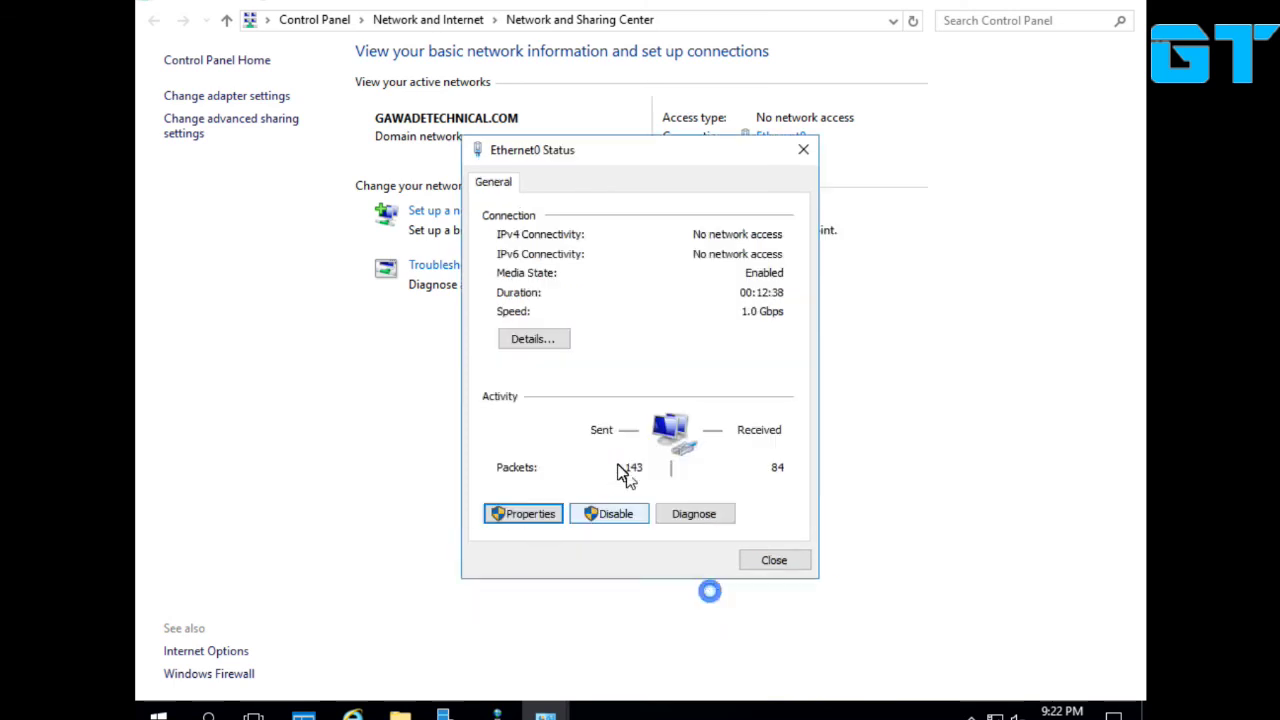
Verify the new addresses in the connection details and close the Ethernet0 status window.
{"action": "left_click", "coordinate": [532, 340]}
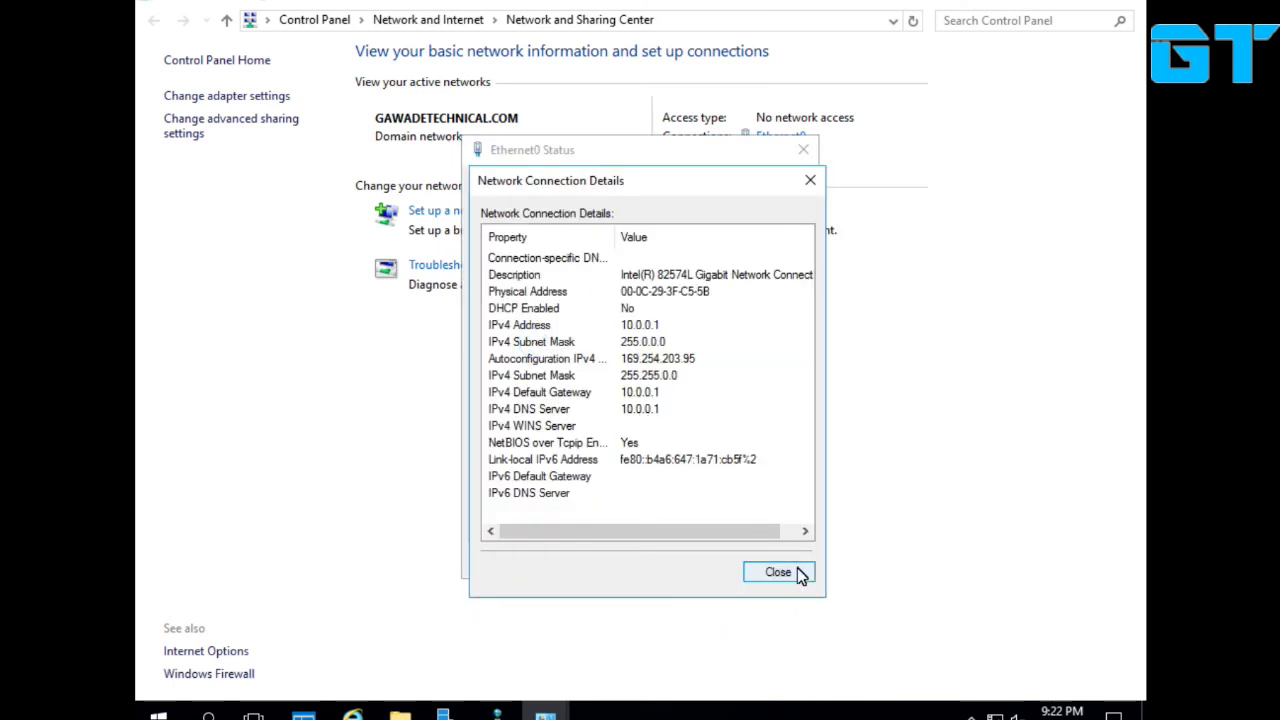
{"action": "left_click", "coordinate": [800, 573]}
{"action": "left_click", "coordinate": [775, 560]}
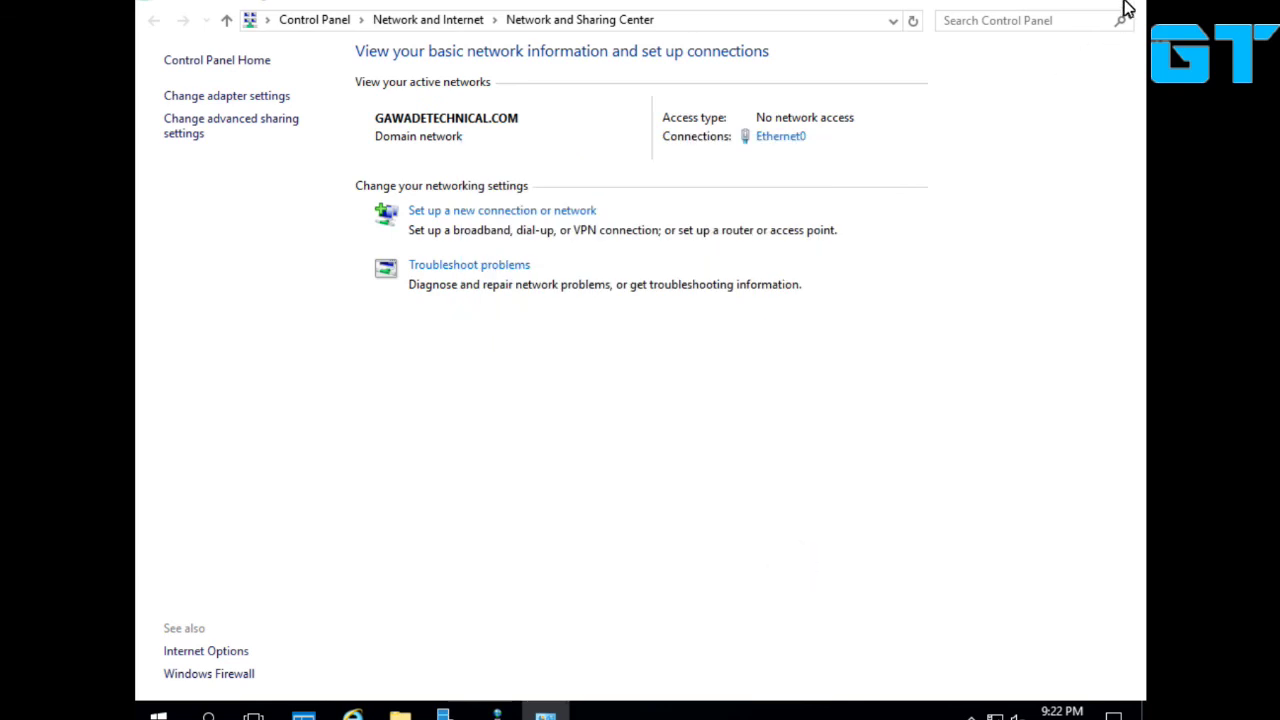
Close the network window, refresh DNS Manager, and begin a new reverse lookup zone.
{"action": "left_click", "coordinate": [1134, 15]}
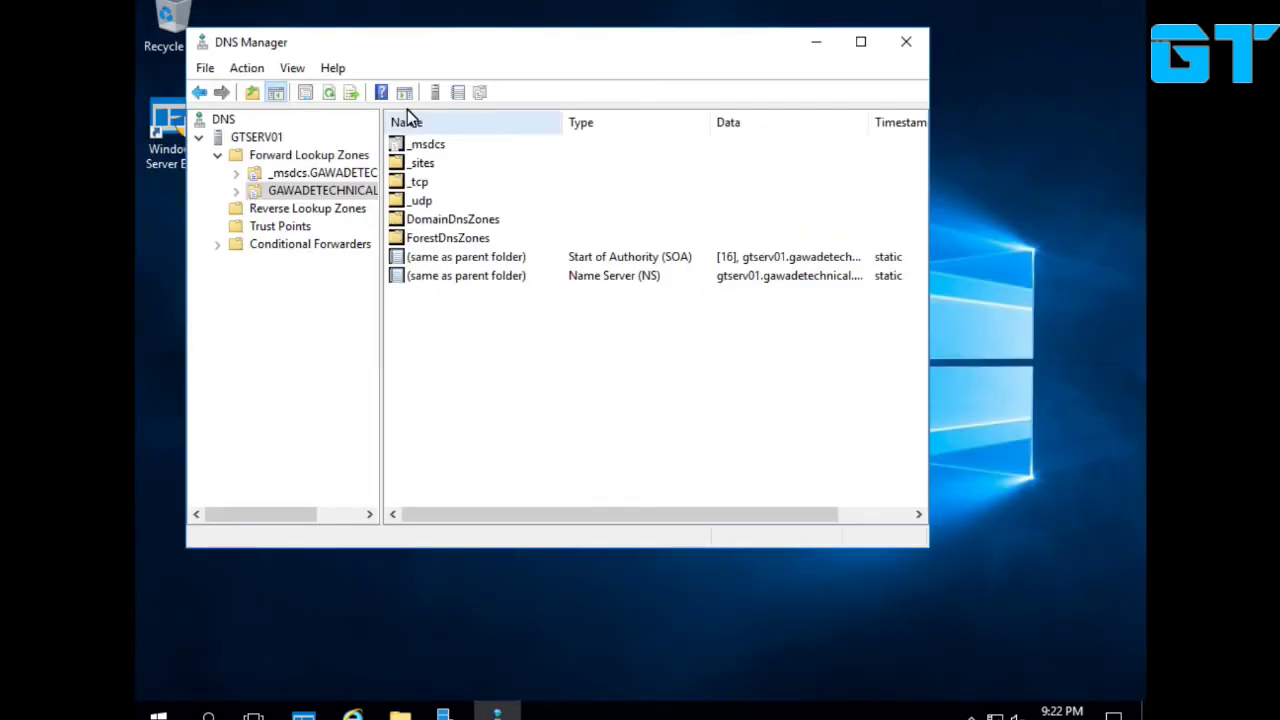
{"action": "left_click", "coordinate": [328, 92]}
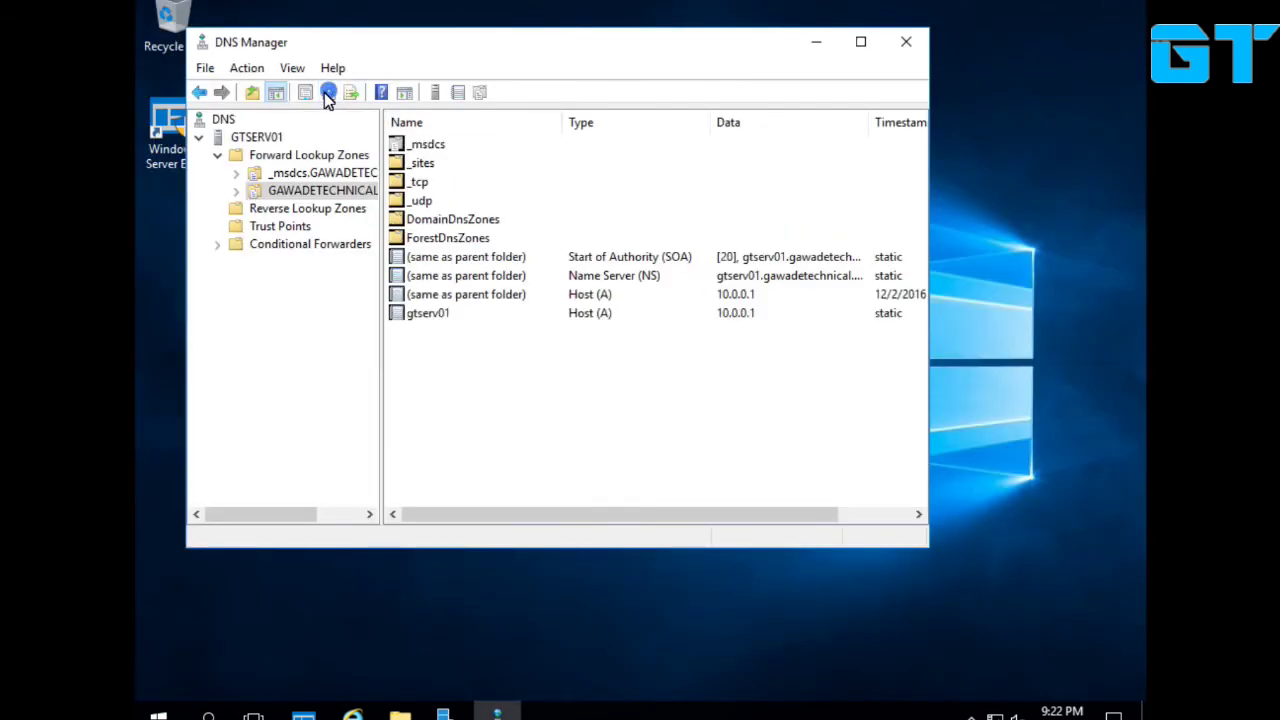
{"action": "left_click", "coordinate": [298, 210]}
{"action": "right_click", "coordinate": [298, 211]}
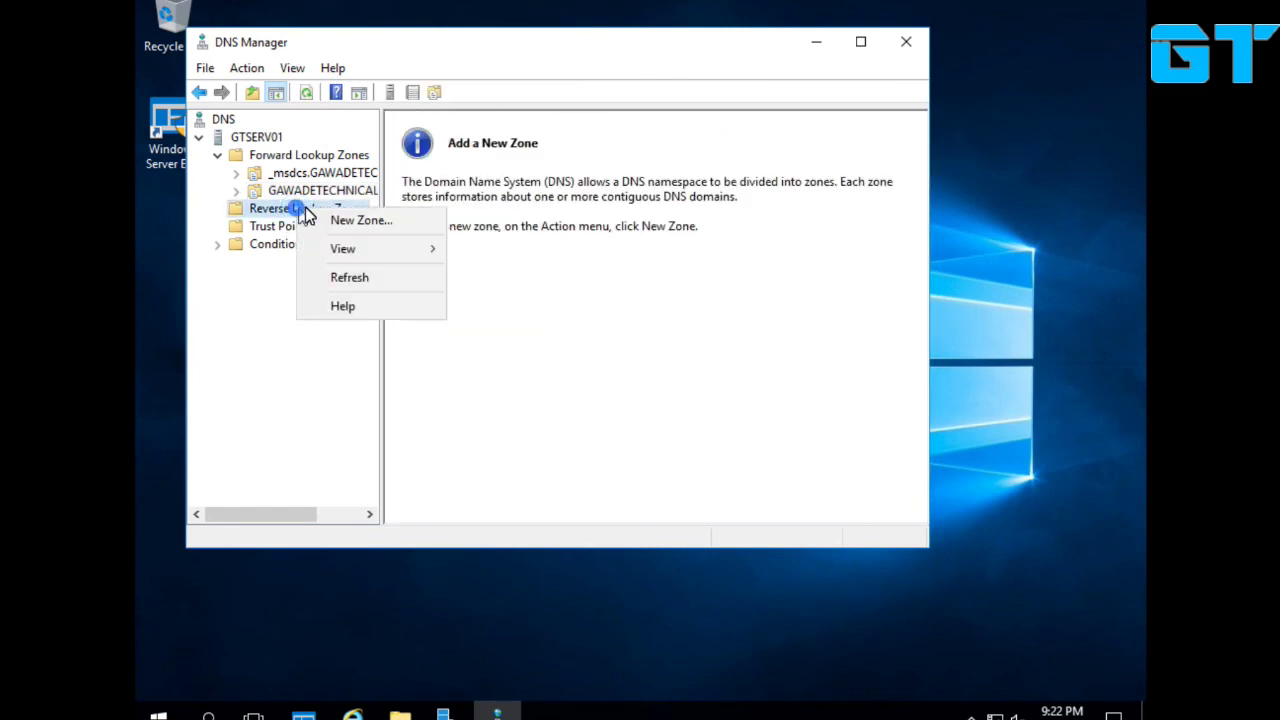
{"action": "left_click", "coordinate": [336, 220]}
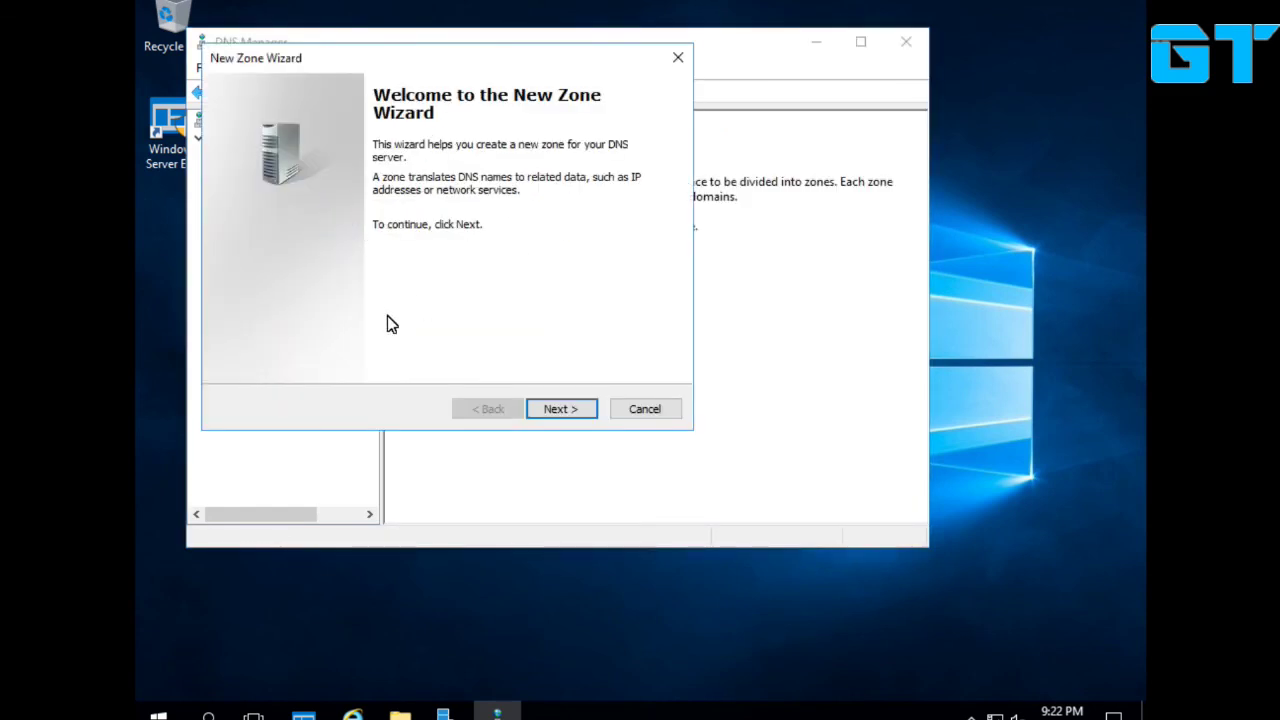
{"action": "key", "text": "Return"}
Choose a primary zone for IPv4 reverse lookup.
{"action": "key", "text": "Down"}
{"action": "key", "text": "Down"}
{"action": "key", "text": "Up"}
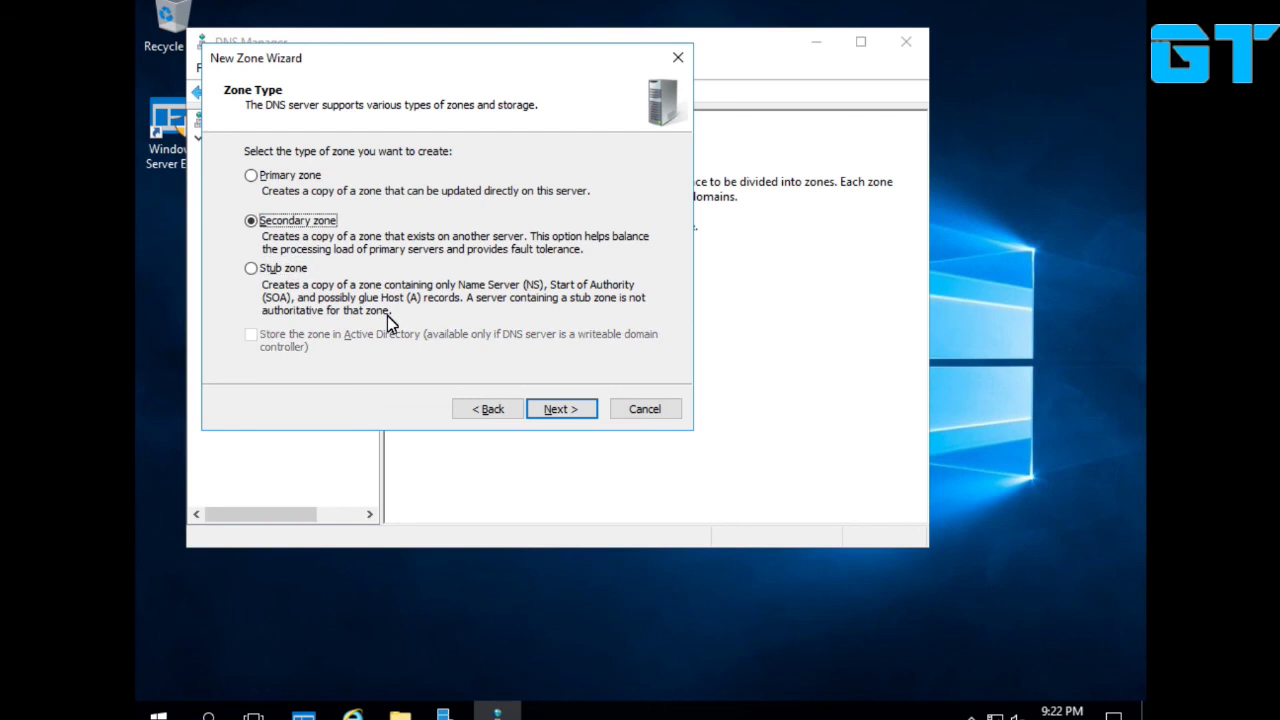
{"action": "key", "text": "Down"}
{"action": "key", "text": "Return"}
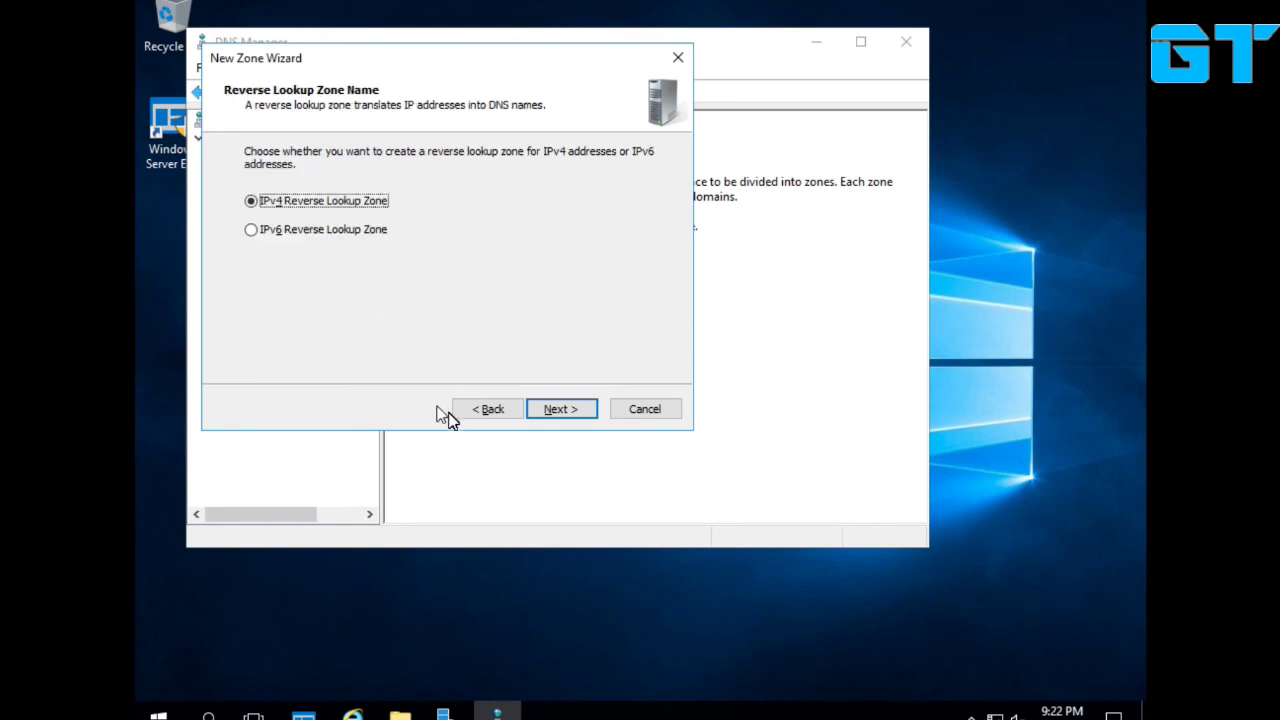
{"action": "left_click", "coordinate": [489, 412]}
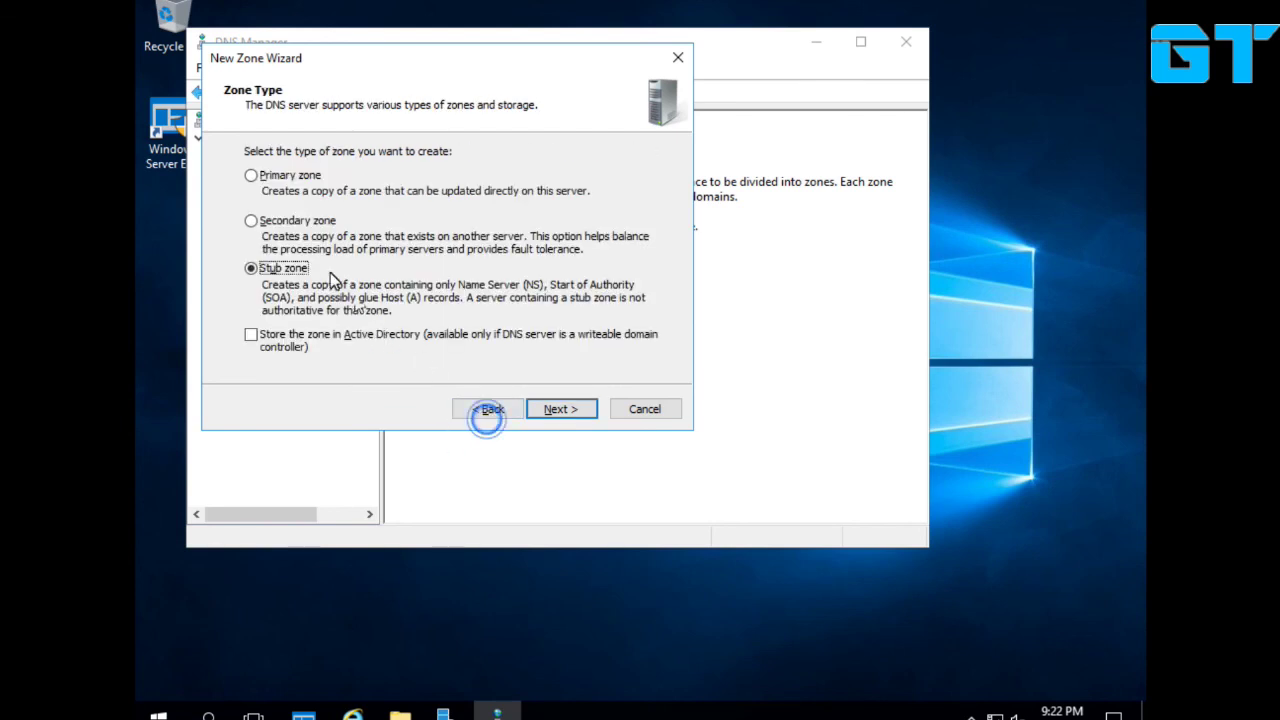
{"action": "left_click", "coordinate": [305, 175]}
{"action": "left_click", "coordinate": [550, 411]}
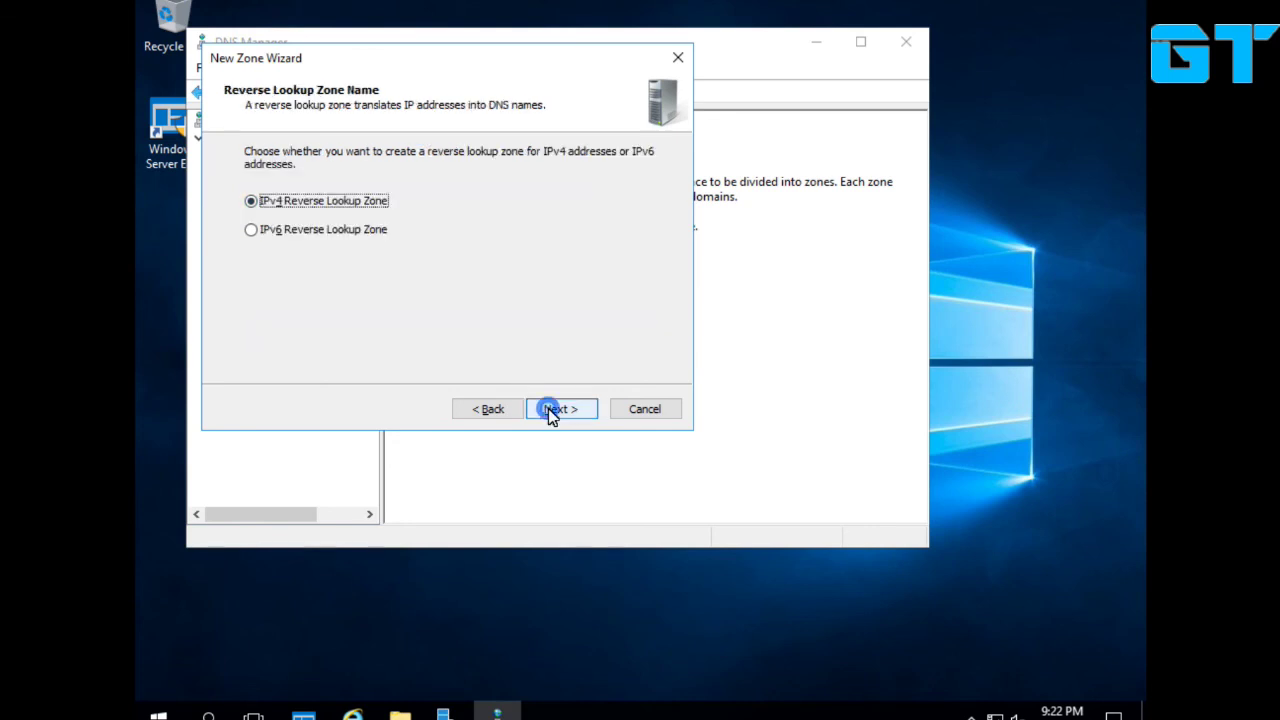
{"action": "left_click", "coordinate": [549, 410]}
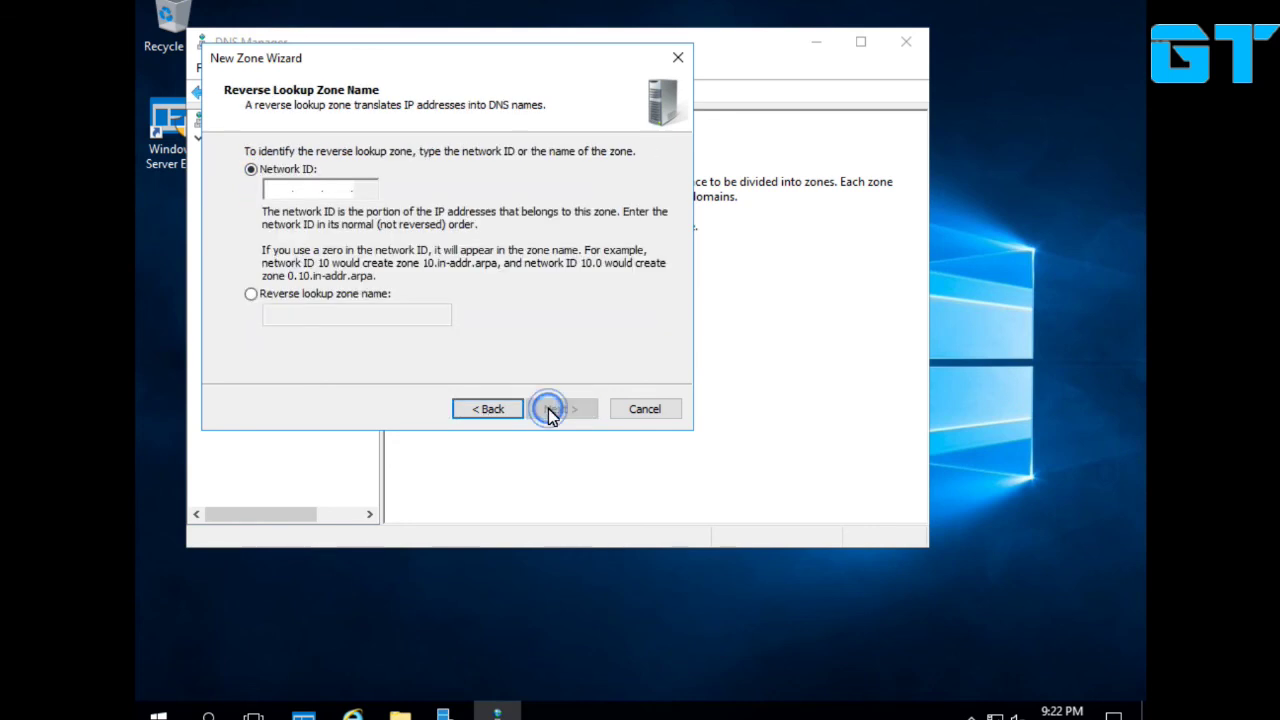
Enter Network ID 10 and finish the 10.in-addr.arpa zone with default file and update settings.
{"action": "left_click", "coordinate": [268, 190]}
{"action": "type", "text": "10"}
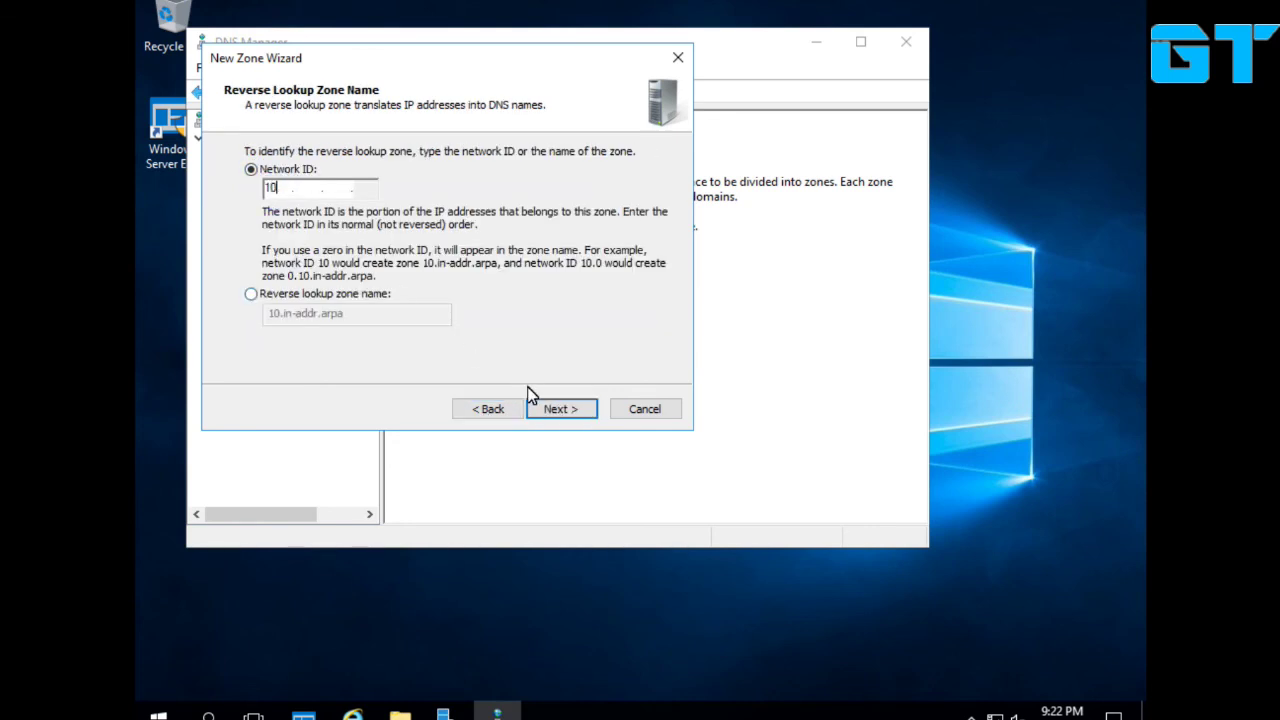
{"action": "left_click", "coordinate": [572, 416]}
{"action": "left_click", "coordinate": [574, 418]}
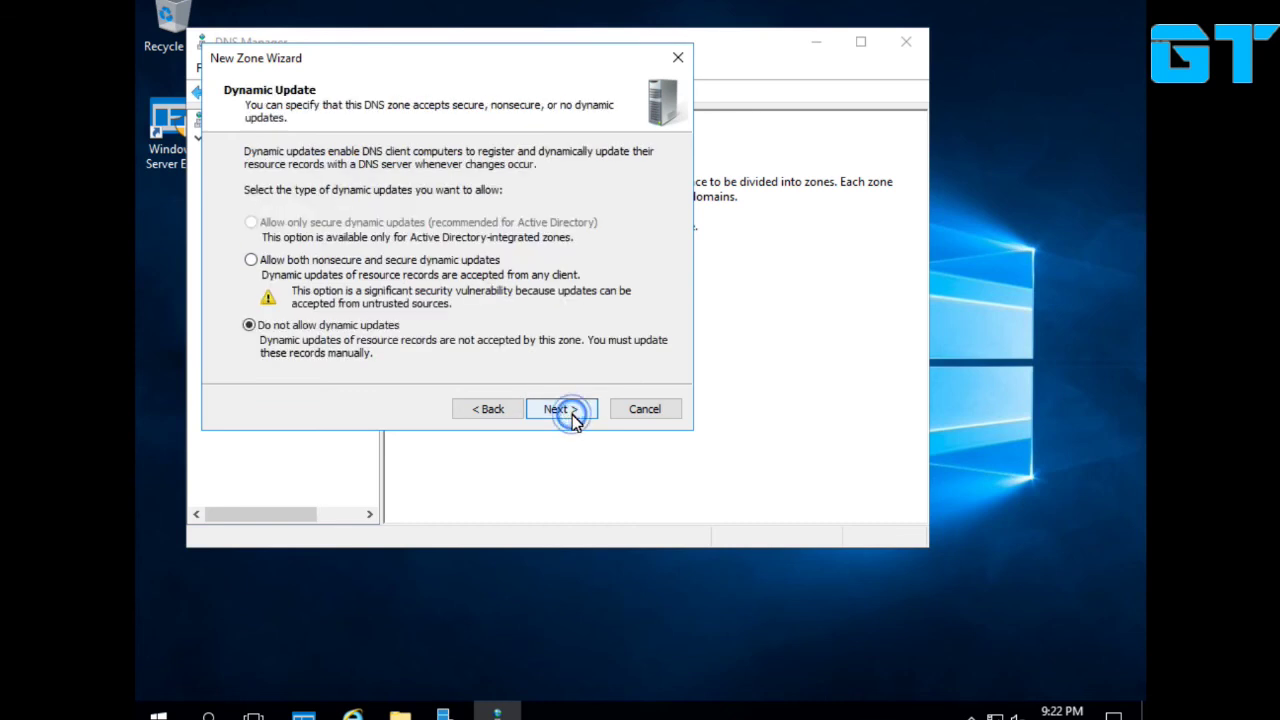
{"action": "left_click", "coordinate": [405, 262]}
{"action": "left_click", "coordinate": [565, 414]}
{"action": "left_click", "coordinate": [571, 416]}
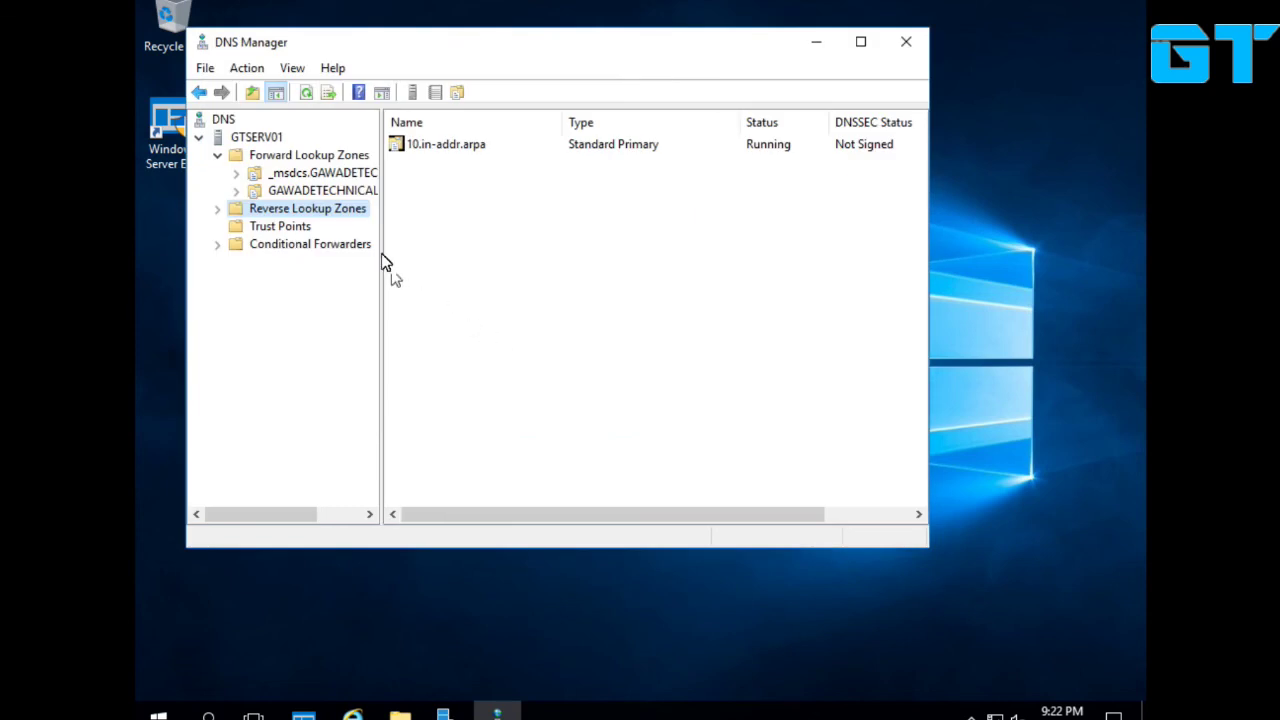
Add a PTR record for 10.0.0.1 pointing to gtserv01 in GAWADETECHNICAL.COM.
{"action": "right_click", "coordinate": [462, 225]}
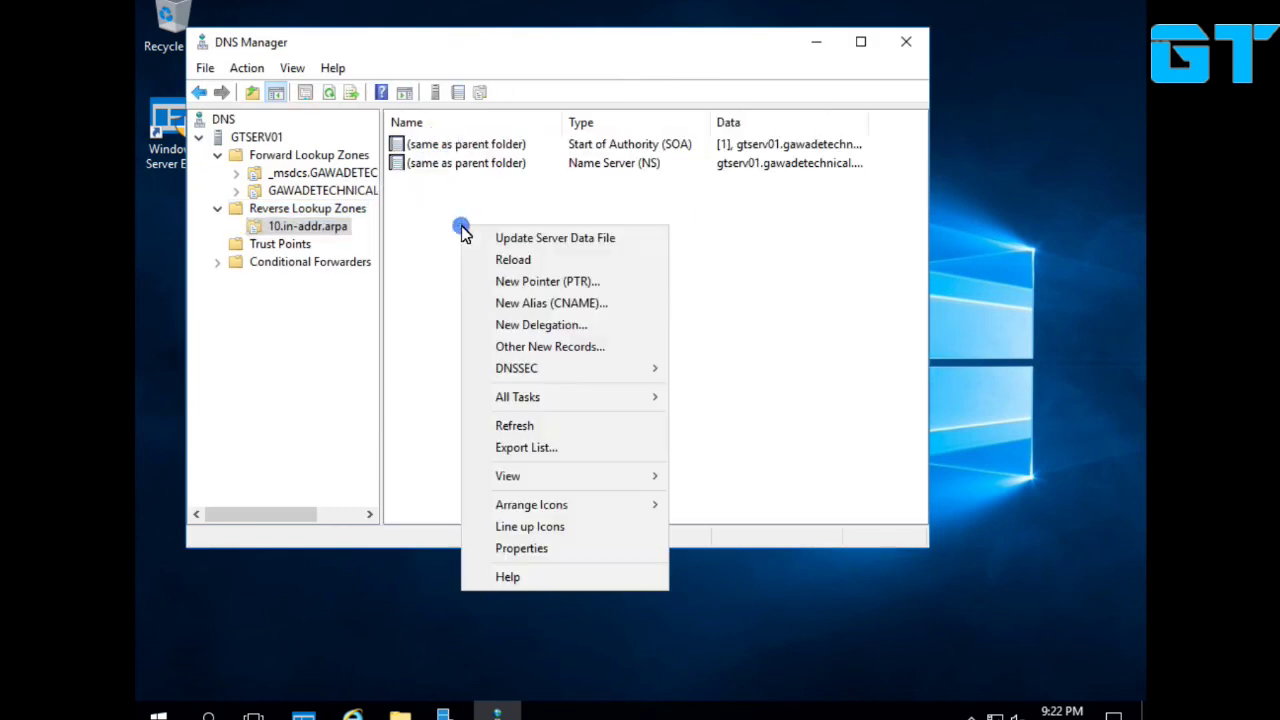
{"action": "left_click", "coordinate": [543, 280]}
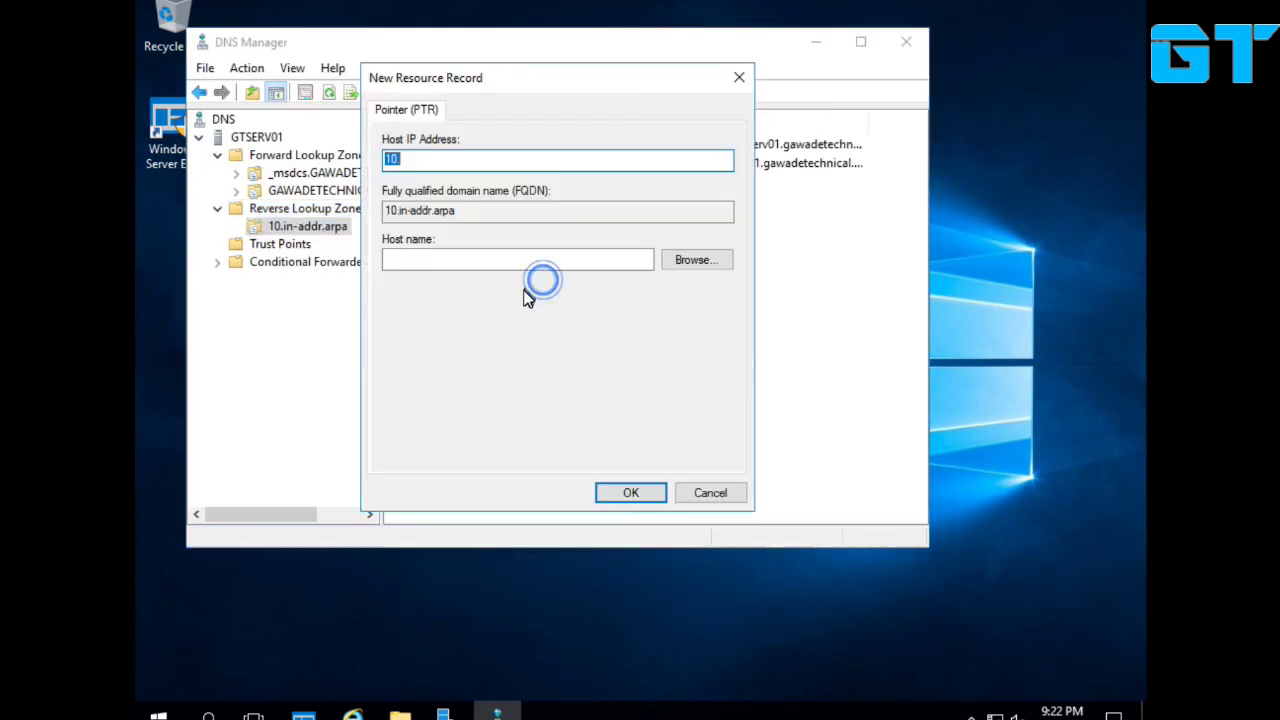
{"action": "key", "text": "End"}
{"action": "type", "text": "0.0.1"}
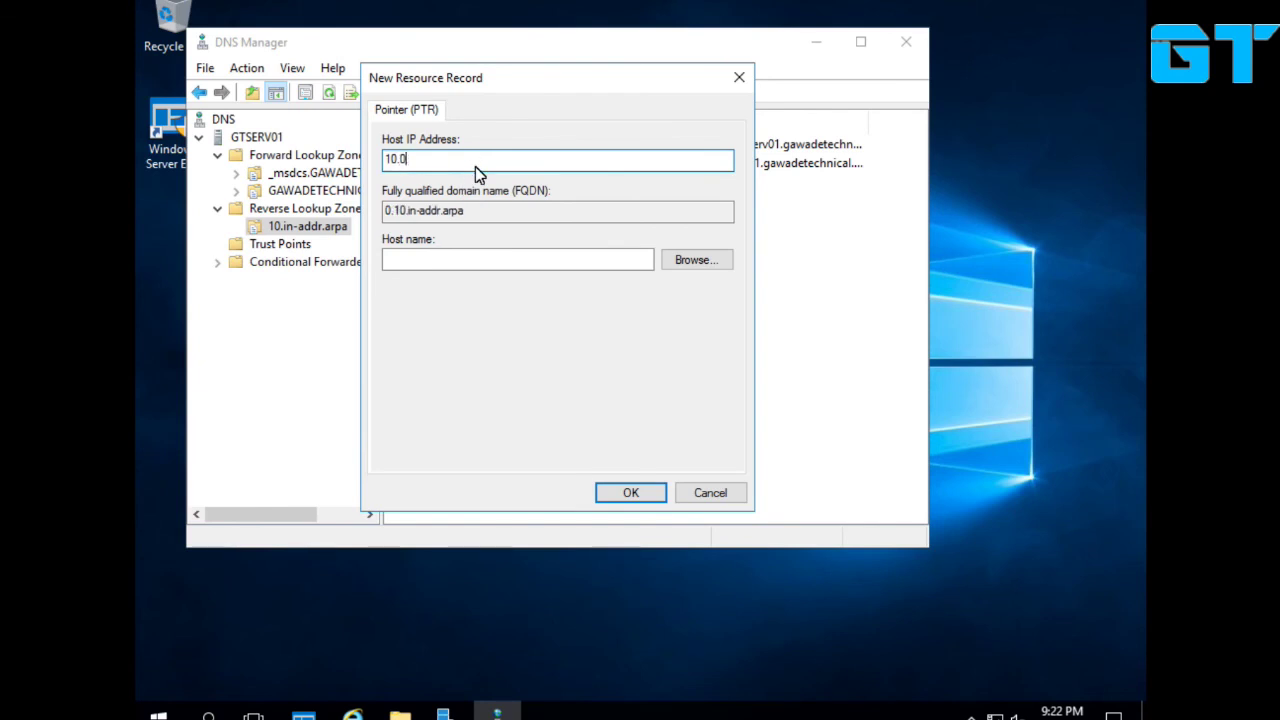
{"action": "left_click", "coordinate": [710, 262]}
{"action": "double_click", "coordinate": [440, 238]}
{"action": "double_click", "coordinate": [446, 240]}
{"action": "double_click", "coordinate": [437, 254]}
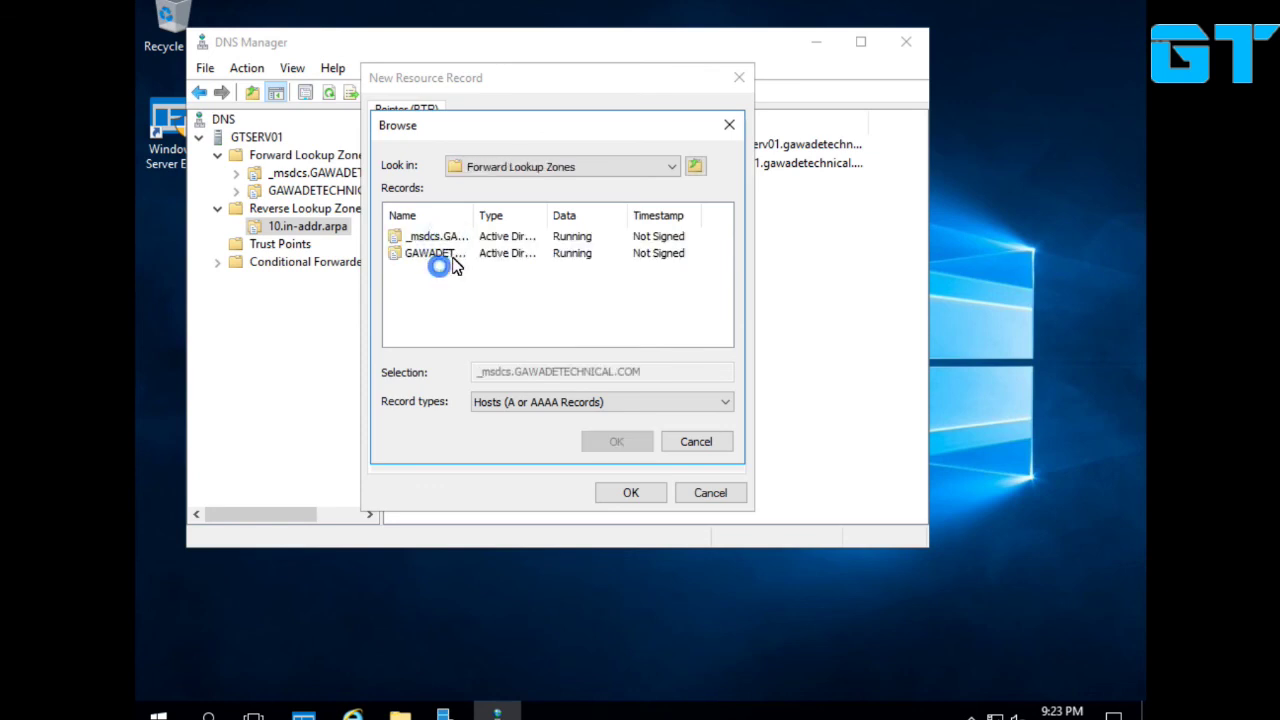
{"action": "scroll", "coordinate": [433, 290], "scroll_direction": "down", "scroll_amount": 1}
{"action": "double_click", "coordinate": [430, 337]}
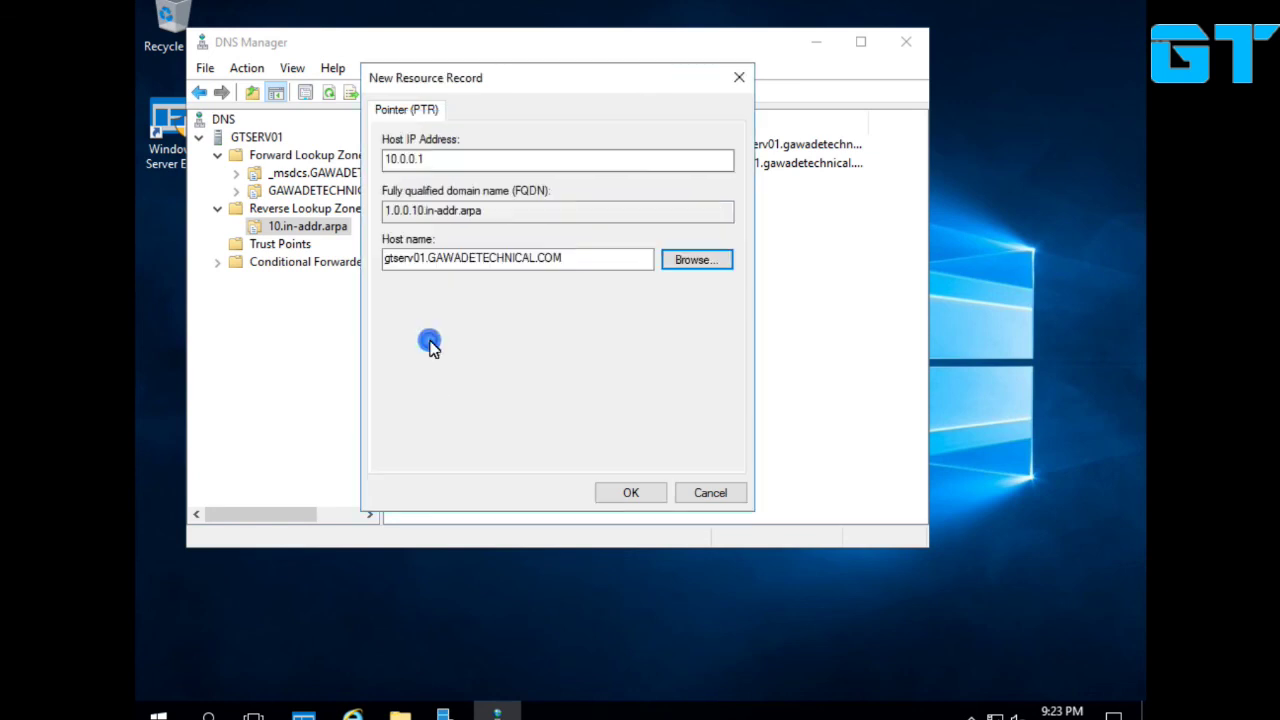
{"action": "left_click", "coordinate": [630, 493]}
Refresh the 10.in-addr.arpa zone to show the new record, declining the reload.
{"action": "right_click", "coordinate": [488, 312]}
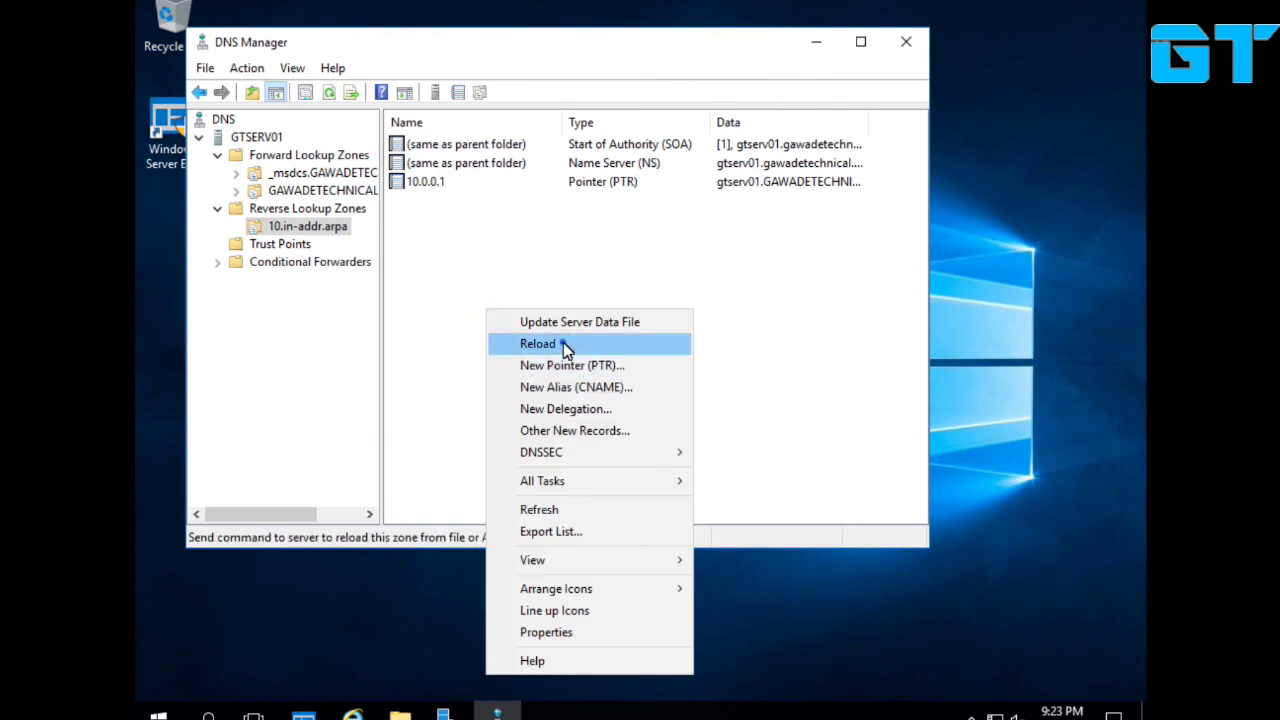
{"action": "left_click", "coordinate": [563, 342]}
{"action": "left_click", "coordinate": [750, 424]}
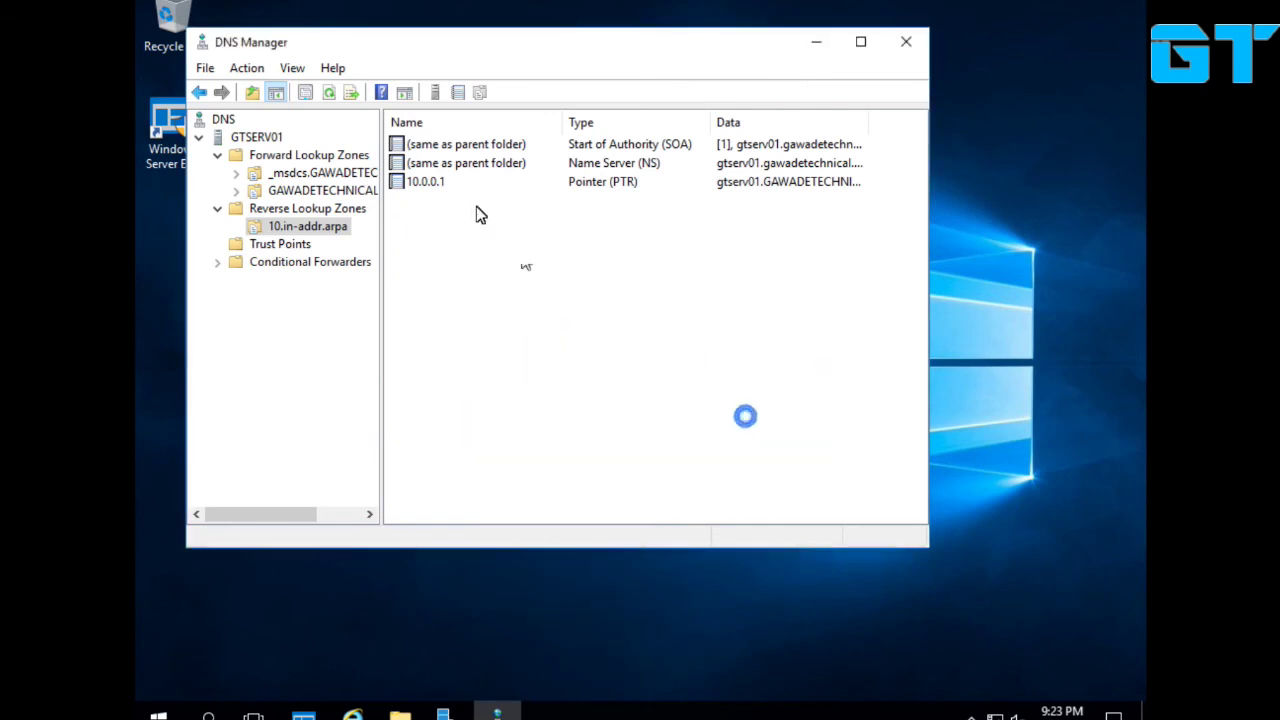
{"action": "left_click", "coordinate": [329, 92]}
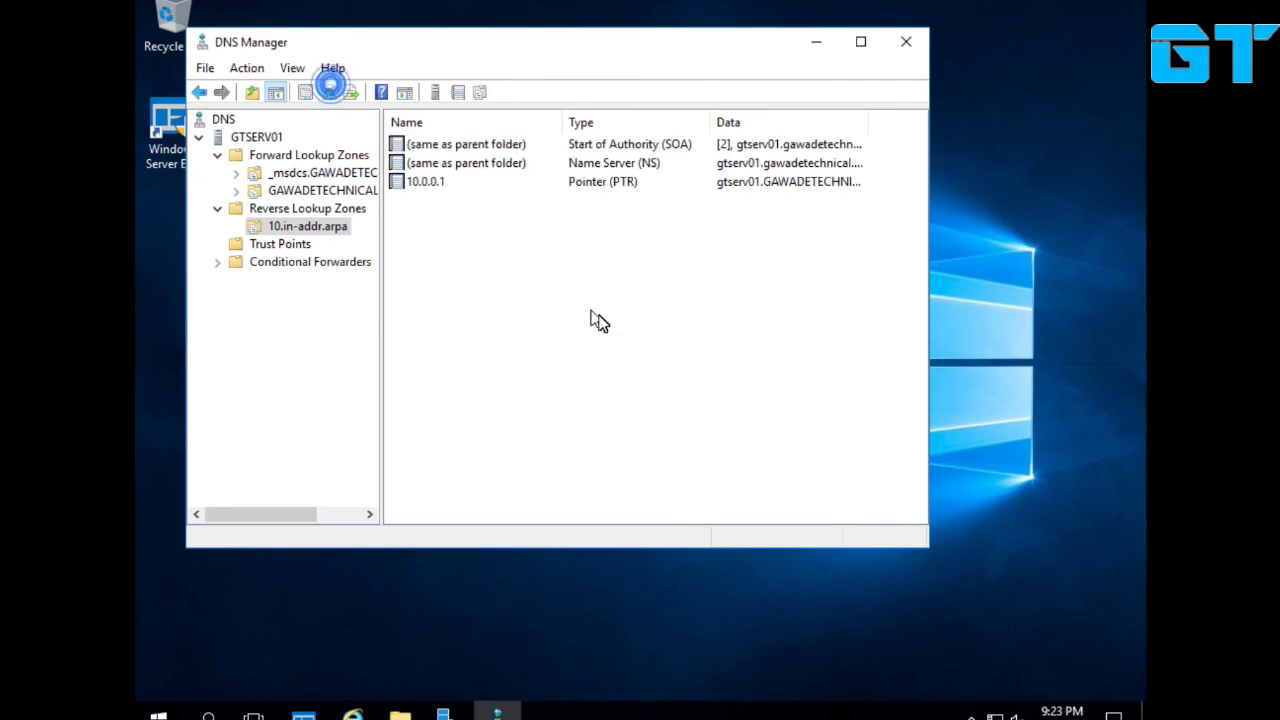
Run nslookup for 10.0.0.1 and highlight the returned host name gtserv01.
{"action": "key", "text": "super+r"}
{"action": "type", "text": "n"}
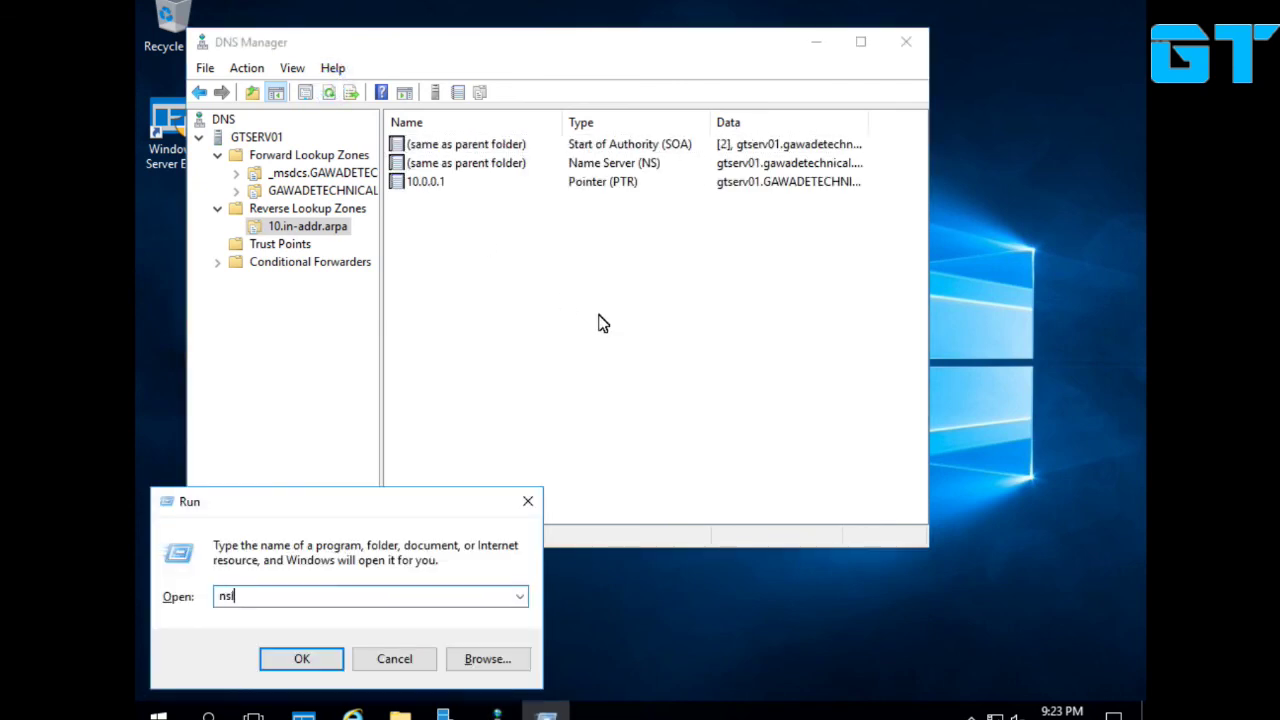
{"action": "key", "text": "Return"}
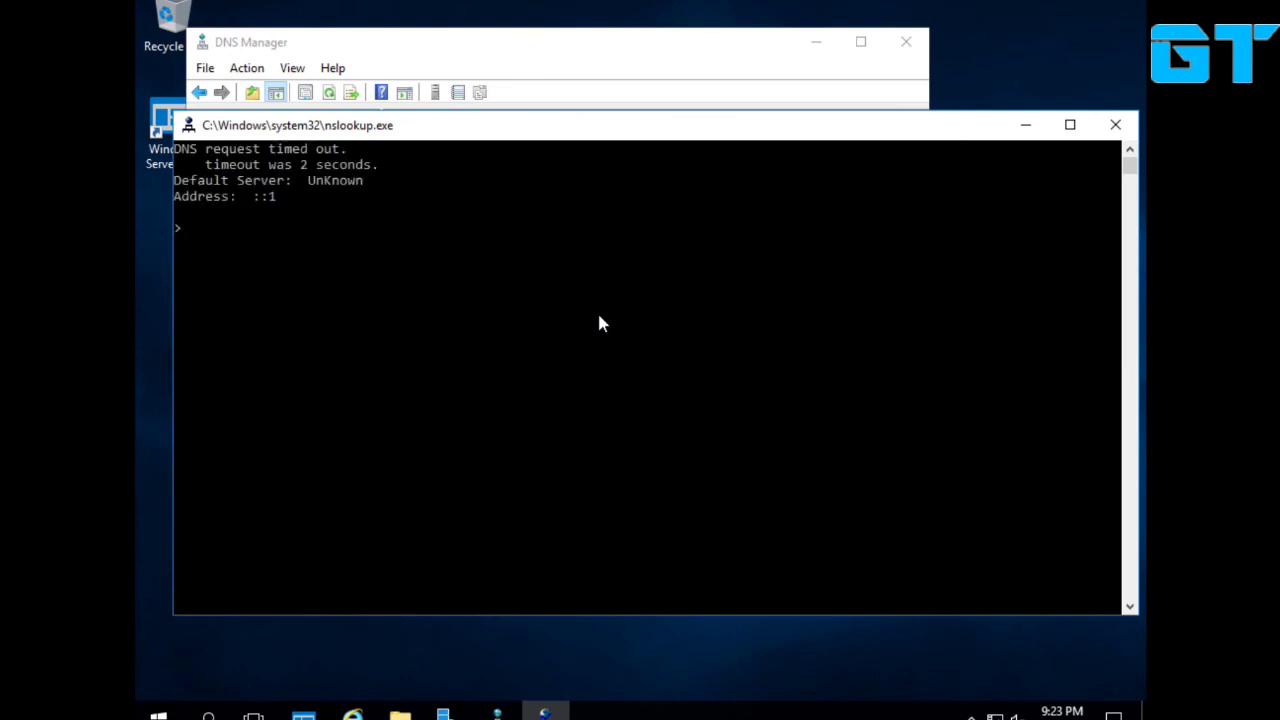
{"action": "type", "text": "10.0.0.1"}
{"action": "key", "text": "Return"}
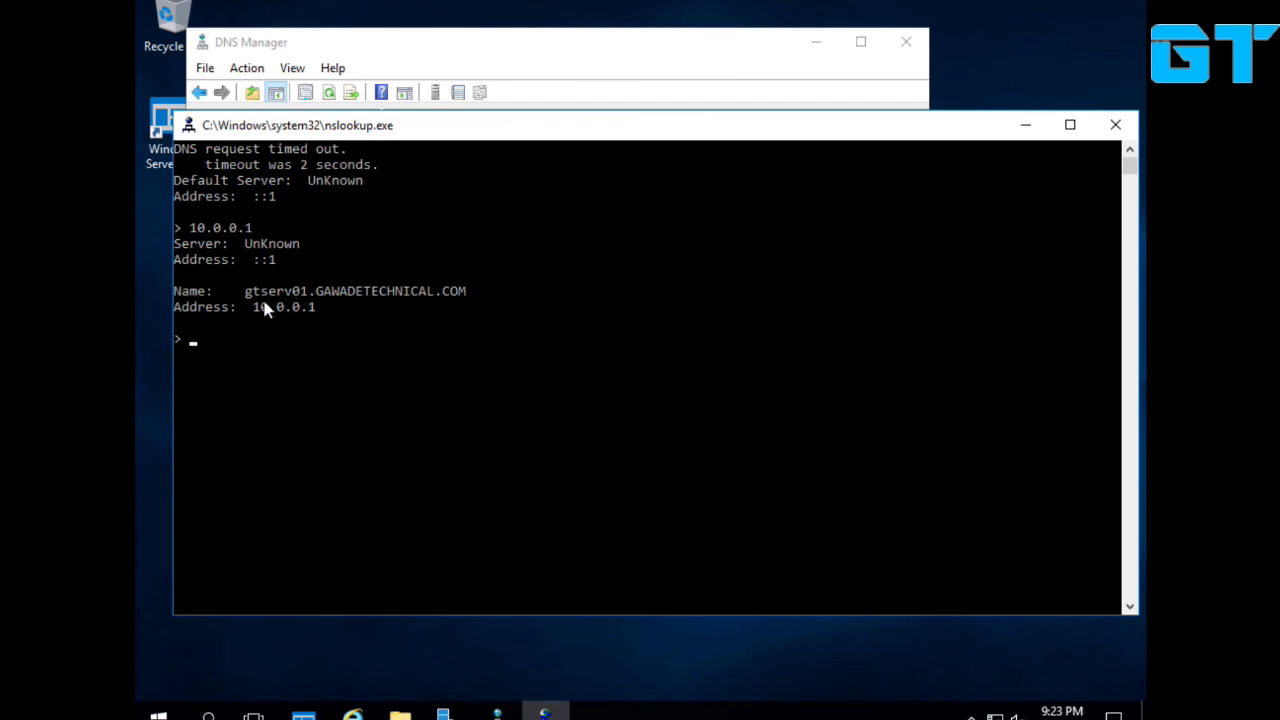
{"action": "left_click_drag", "start_coordinate": [240, 292], "coordinate": [299, 300]}
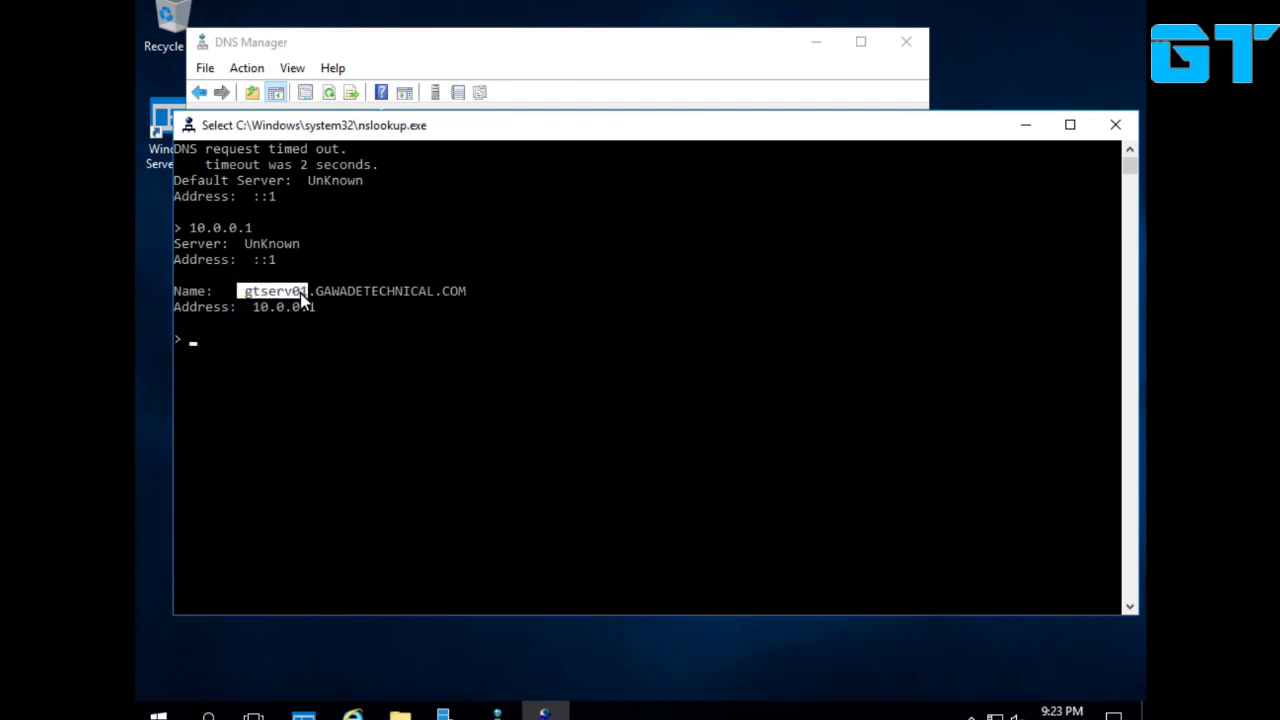